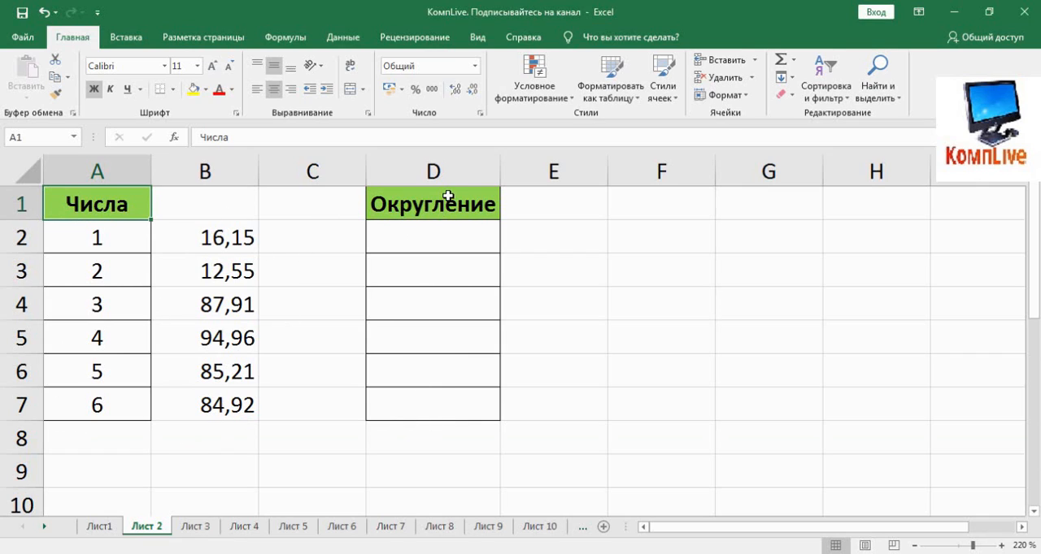
# Enter =ОКРУГЛВВЕРХ(B2;0) in cell D2 to round the first number up to a whole number
pyautogui.click(428, 239)
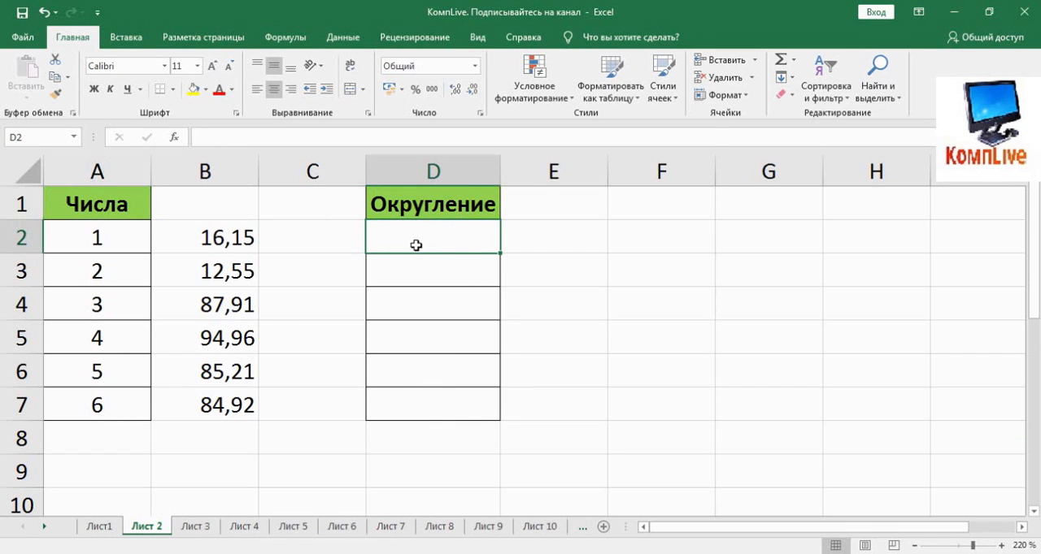
pyautogui.write('=')
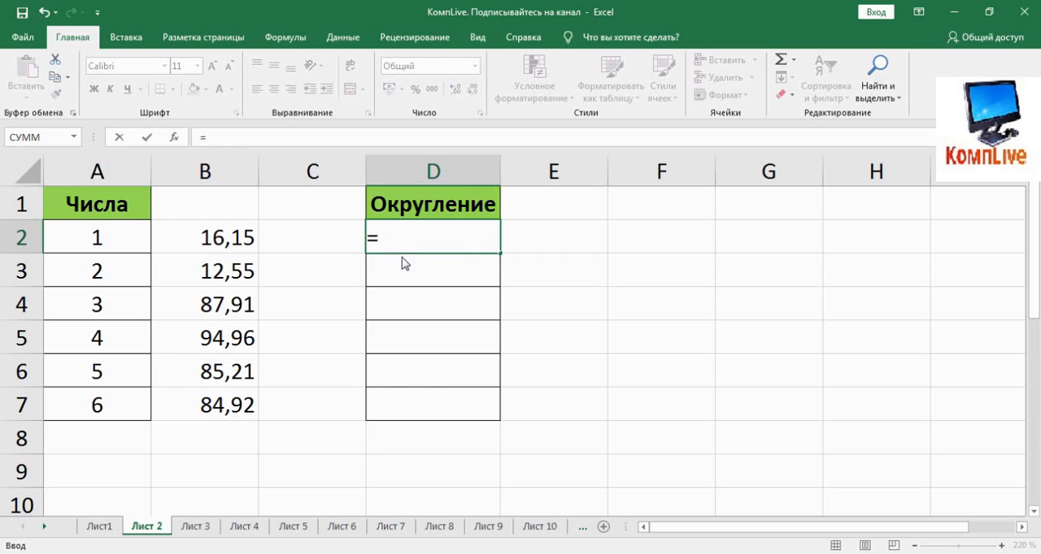
pyautogui.write('ок')
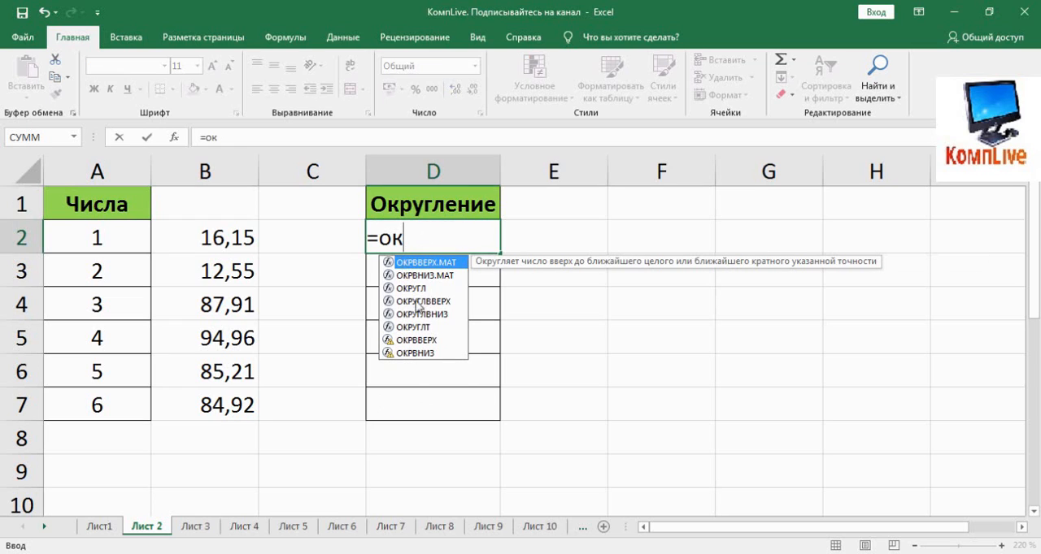
pyautogui.click(419, 301)
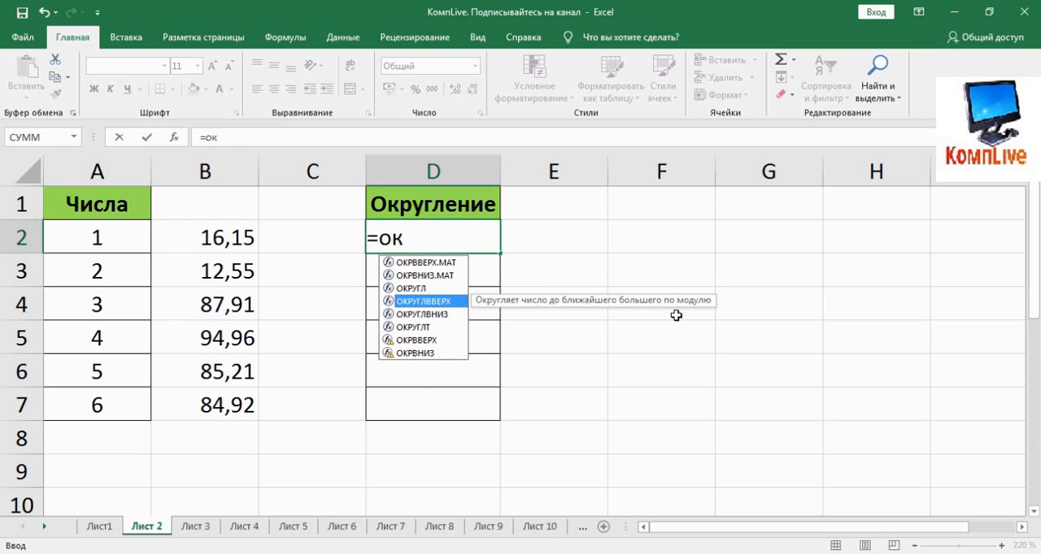
pyautogui.doubleClick(434, 304)
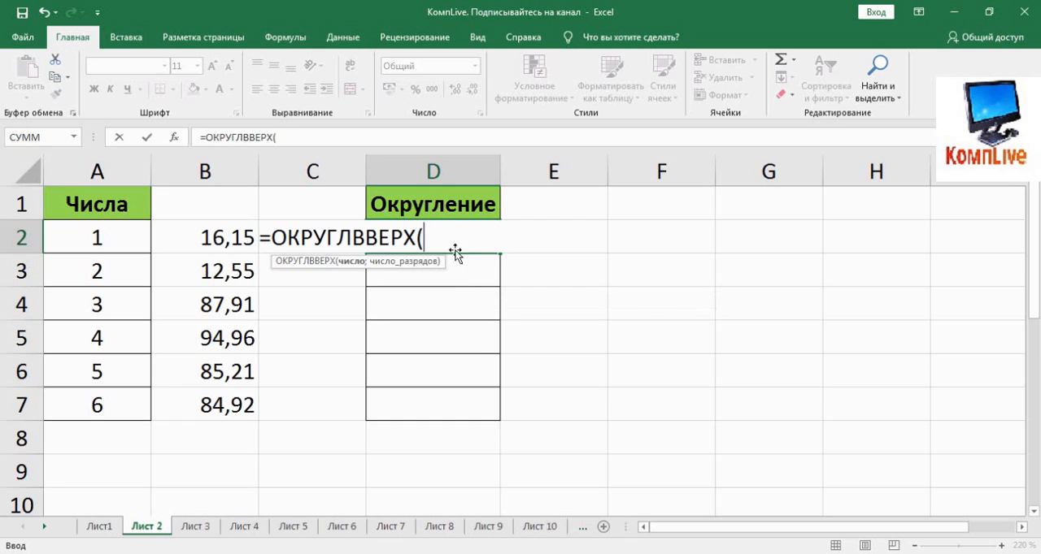
pyautogui.click(230, 238)
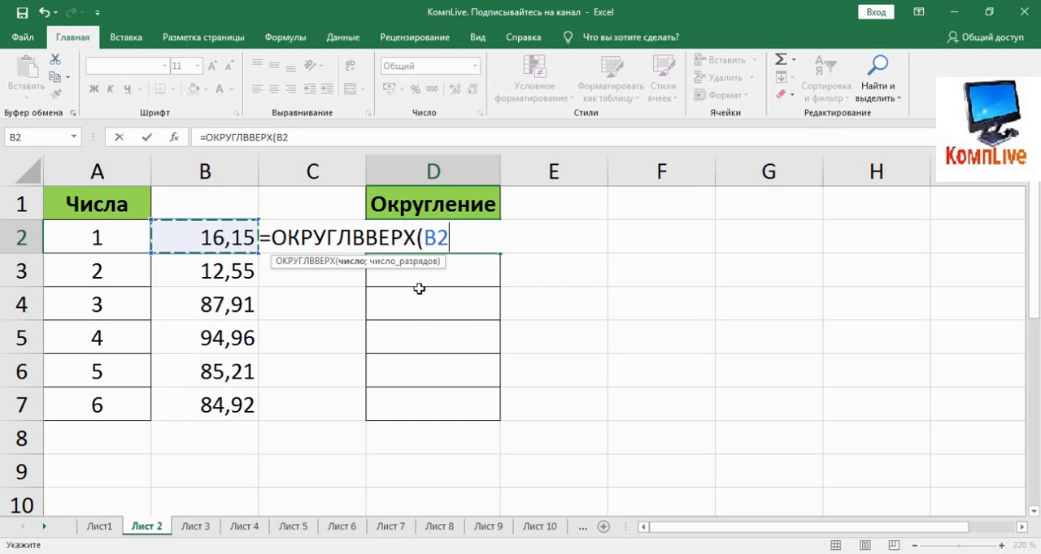
pyautogui.write(';')
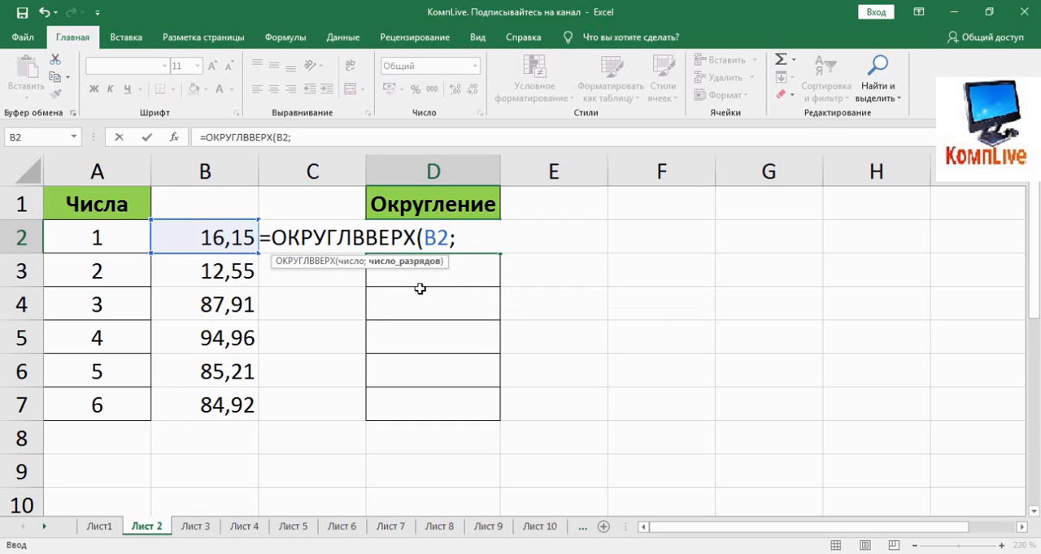
pyautogui.write('0)')
pyautogui.press('Return')
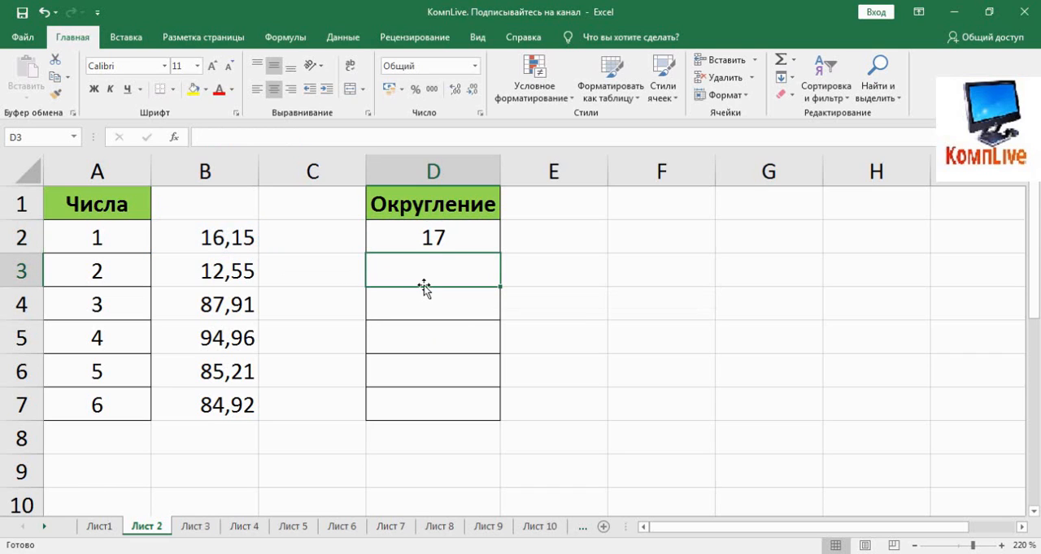
# Change the digits argument of the ОКРУГЛВВЕРХ formula in D2 to 5
pyautogui.click(415, 238)
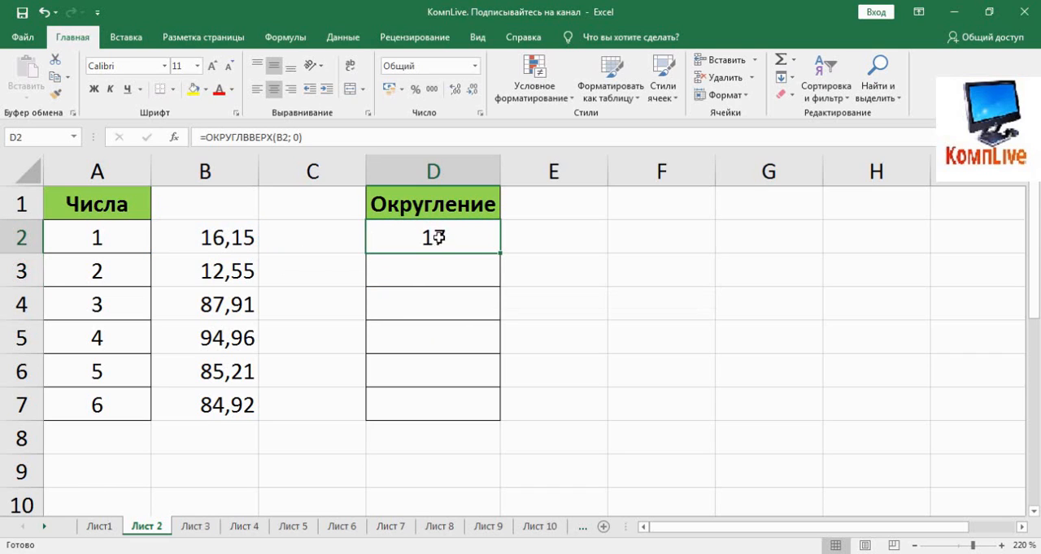
pyautogui.click(296, 140)
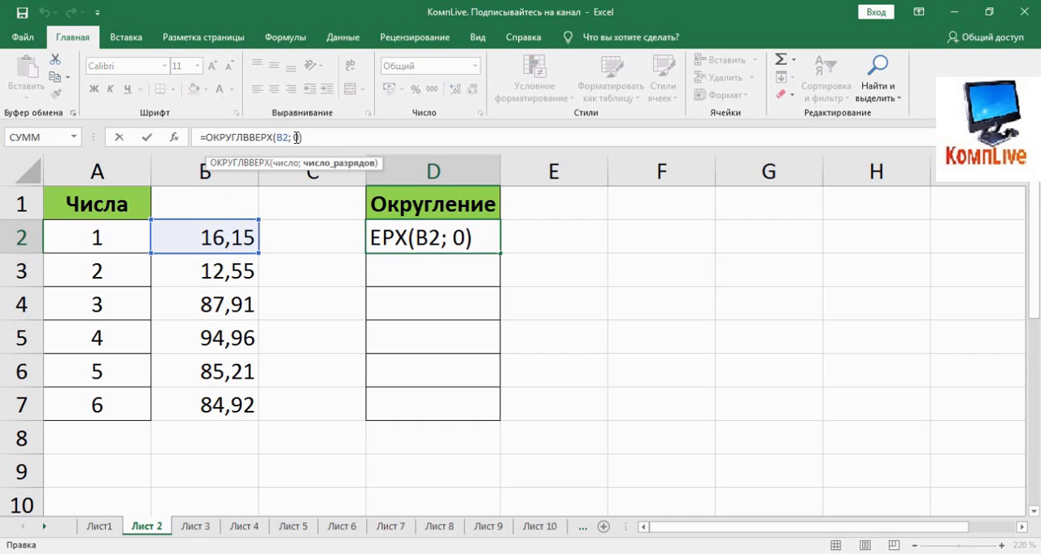
pyautogui.doubleClick(297, 138)
pyautogui.hotkey('ctrl', 'Return')
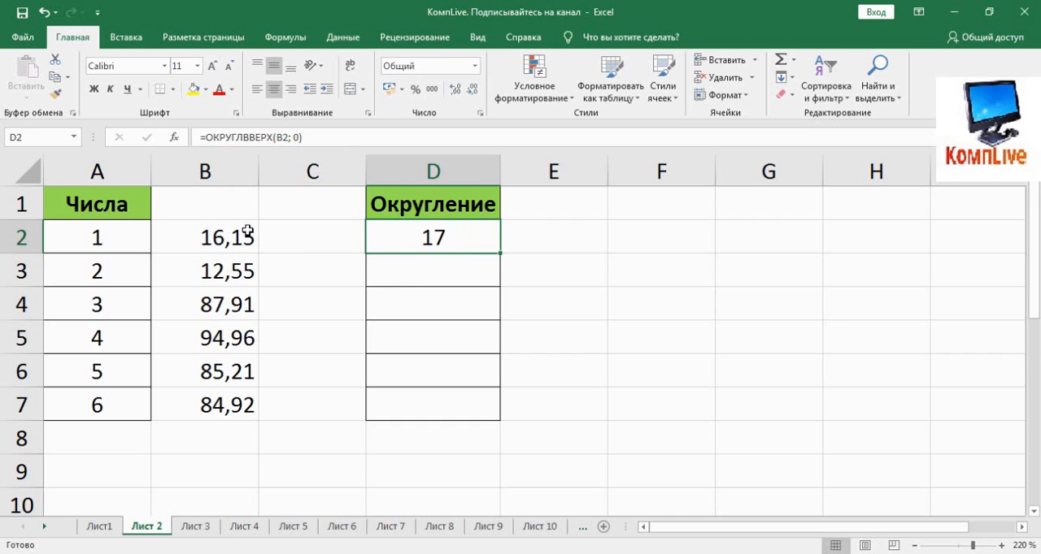
pyautogui.click(306, 139)
pyautogui.press('BackSpace')
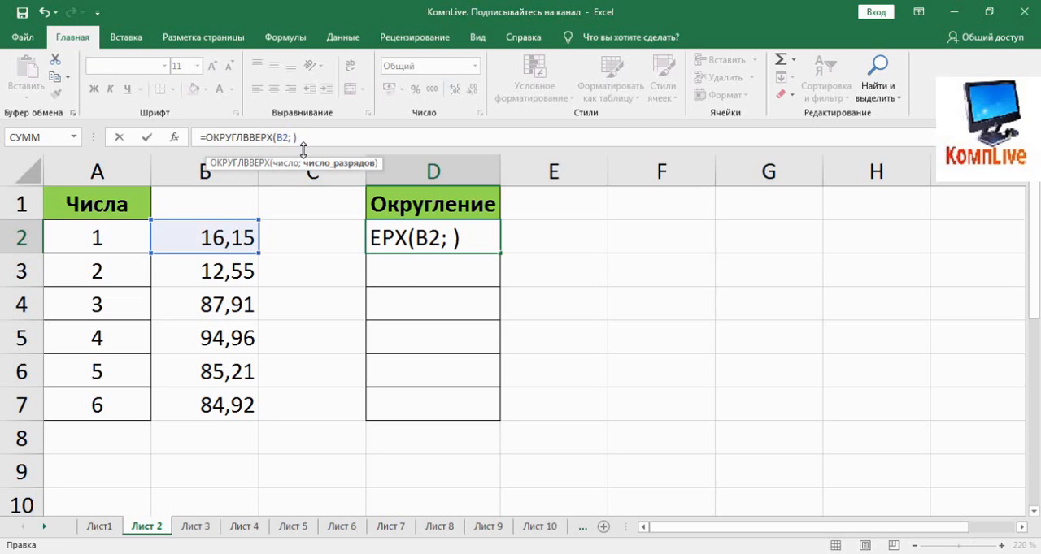
pyautogui.write('5')
pyautogui.press('Return')
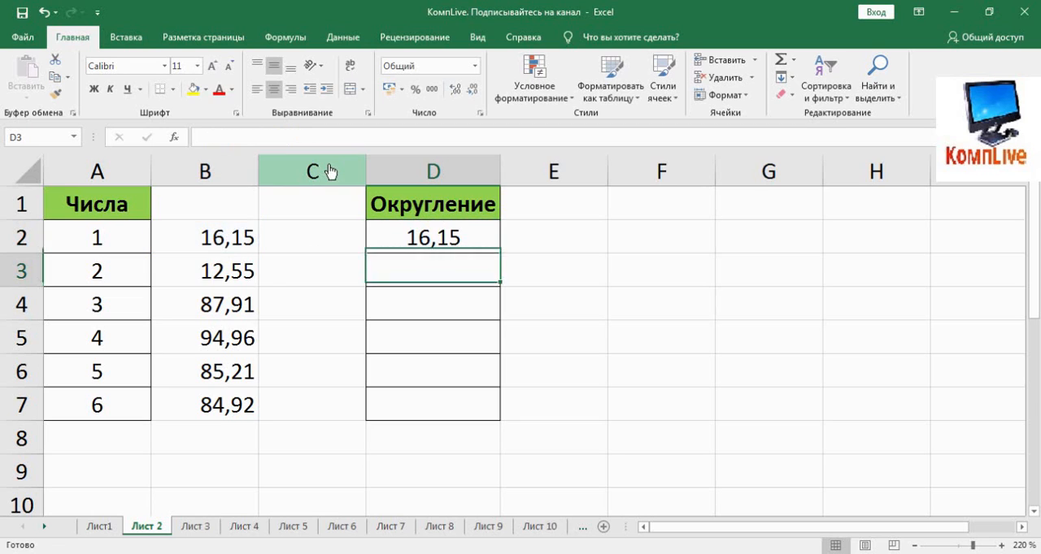
# Extend D2's display to five decimal places, and reduce it back to two
pyautogui.click(413, 234)
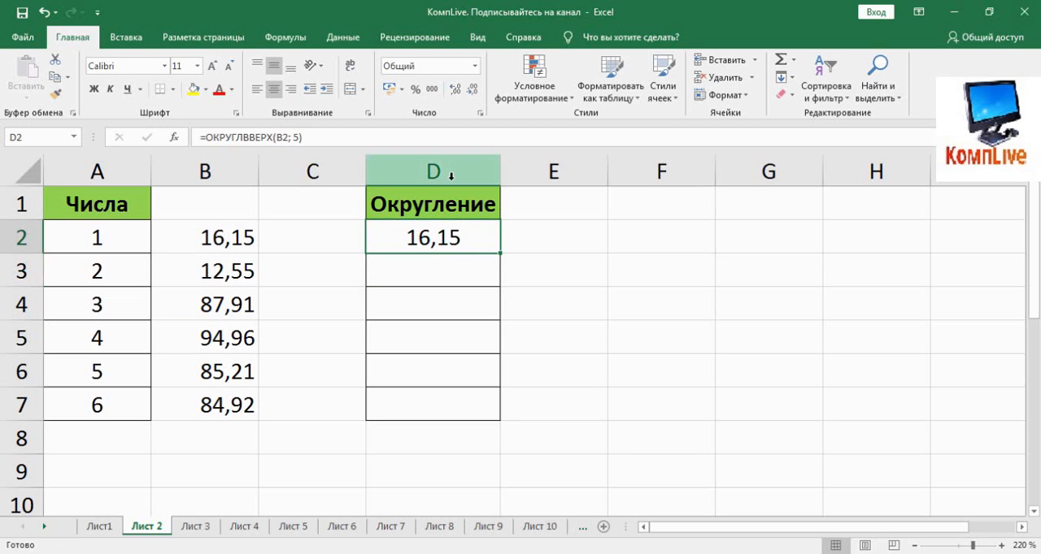
pyautogui.click(452, 88)
pyautogui.click(452, 88)
pyautogui.click(452, 88)
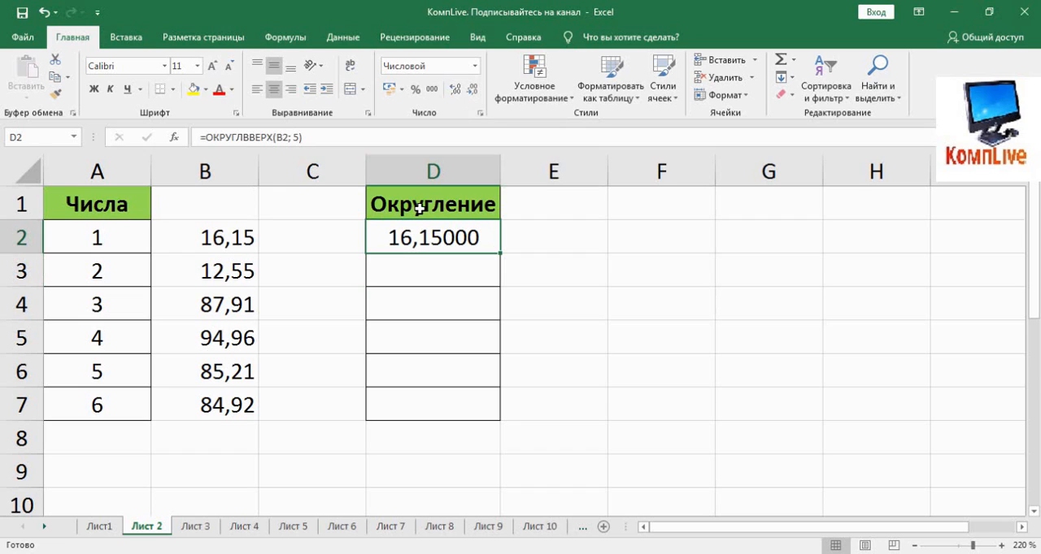
pyautogui.click(472, 90)
pyautogui.click(472, 89)
pyautogui.click(472, 89)
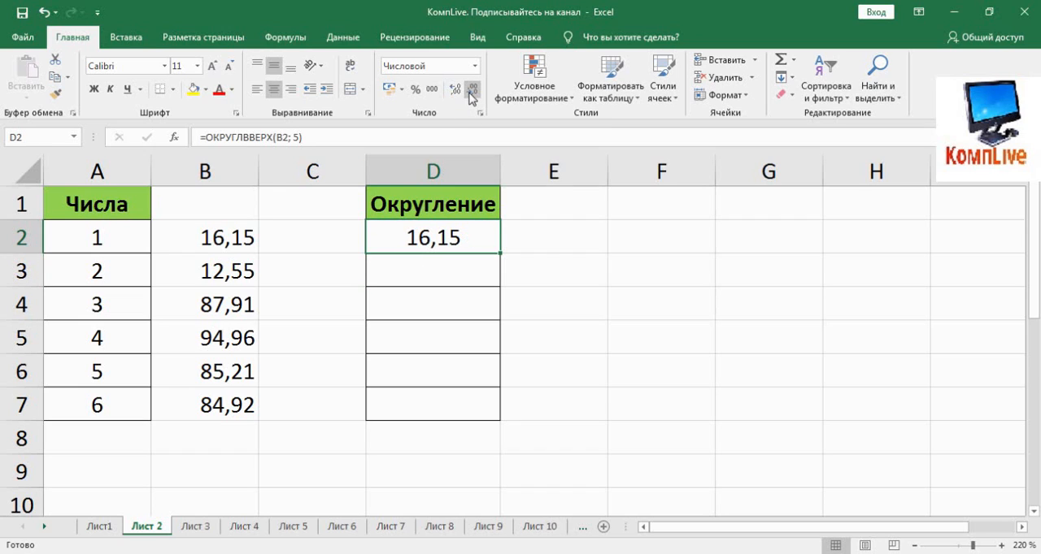
# Clear D2 and enter =ОКРВВЕРХ.МАТ(B2;5) to round the first number up to a multiple of 5
pyautogui.press('Delete')
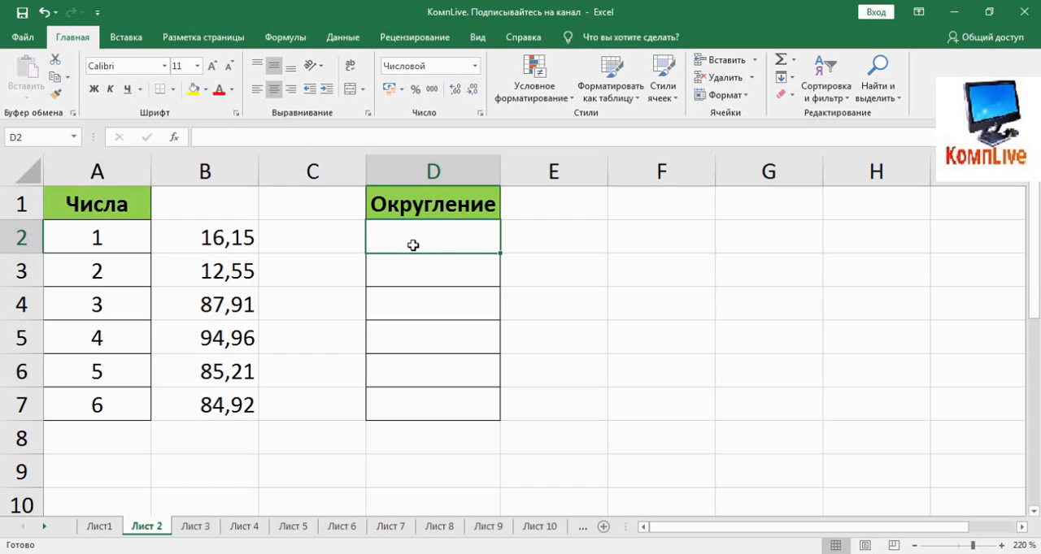
pyautogui.write('=ок')
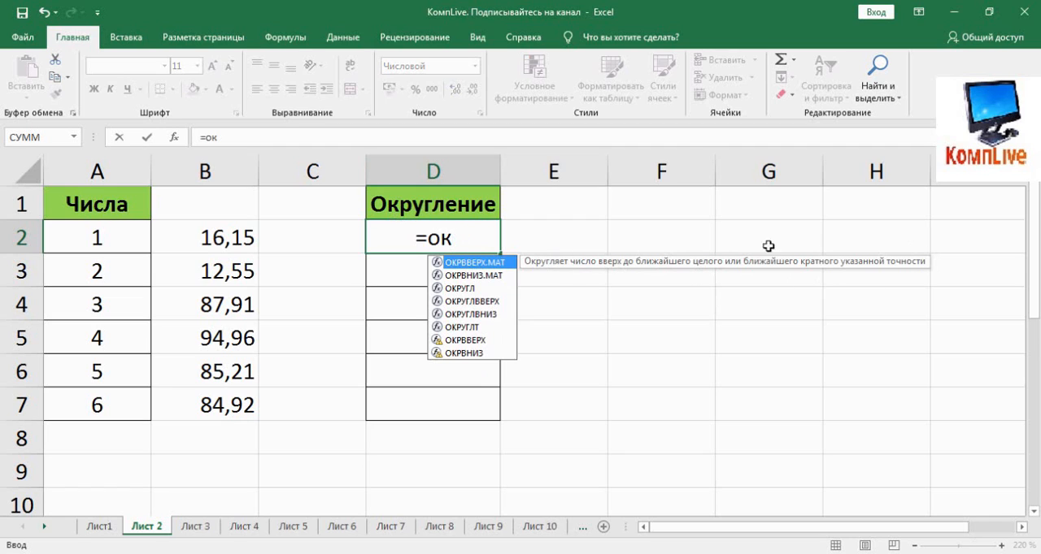
pyautogui.doubleClick(492, 264)
pyautogui.click(488, 268)
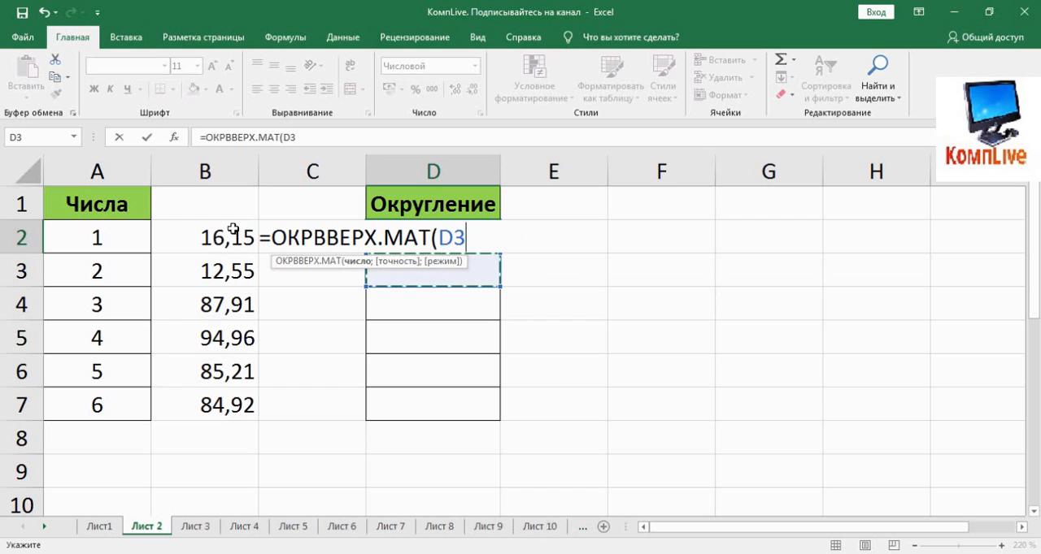
pyautogui.press('BackSpace')
pyautogui.press('BackSpace')
pyautogui.click(208, 237)
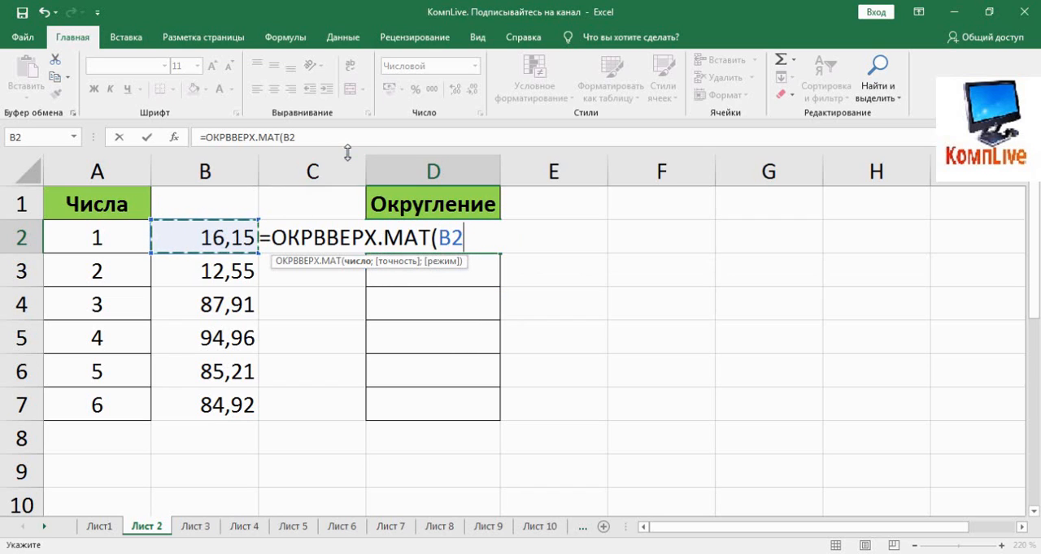
pyautogui.write(';')
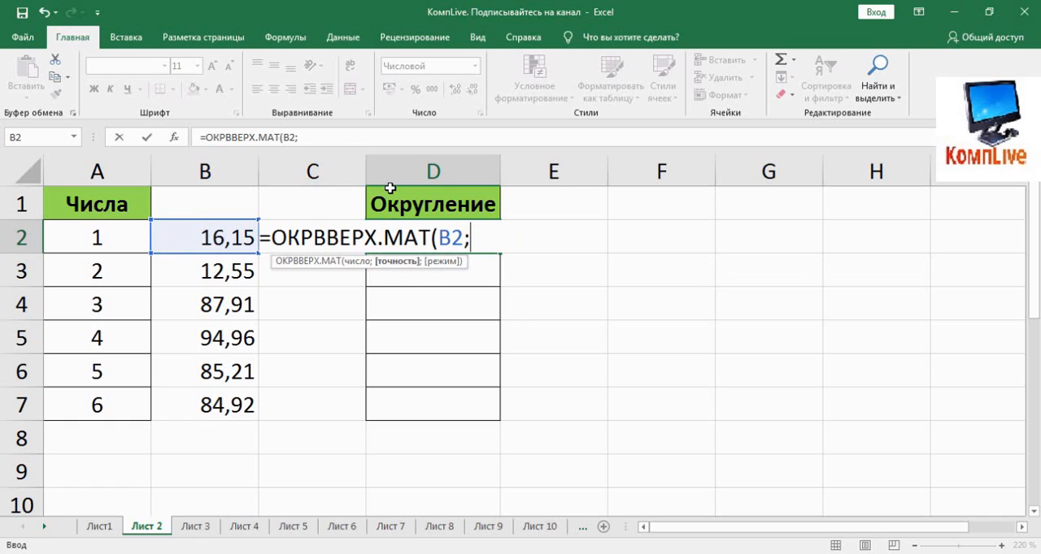
pyautogui.write('5)')
pyautogui.press('Return')
# Examine the precision argument of the ОКРВВЕРХ.МАТ formula in D2
pyautogui.click(410, 232)
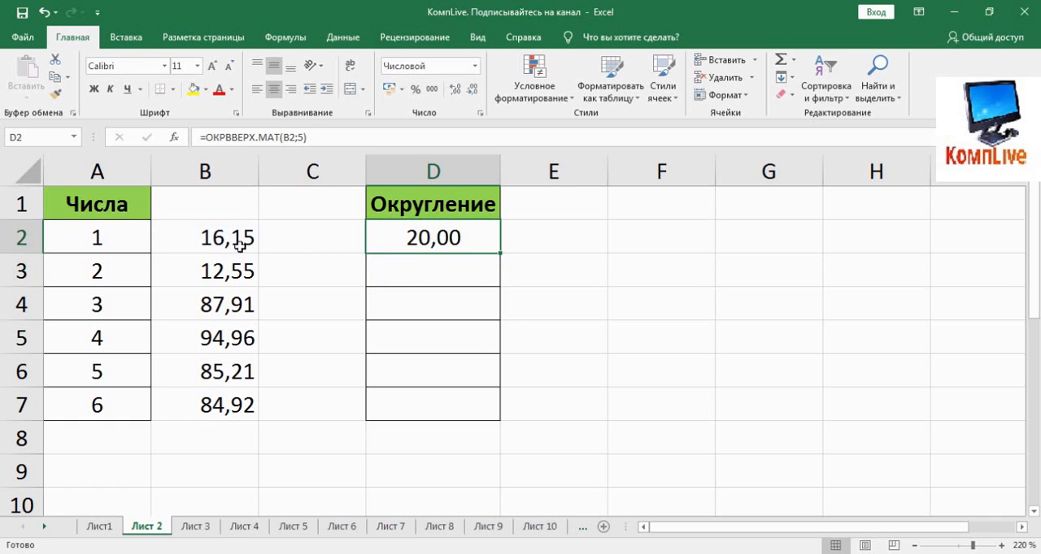
pyautogui.click(305, 140)
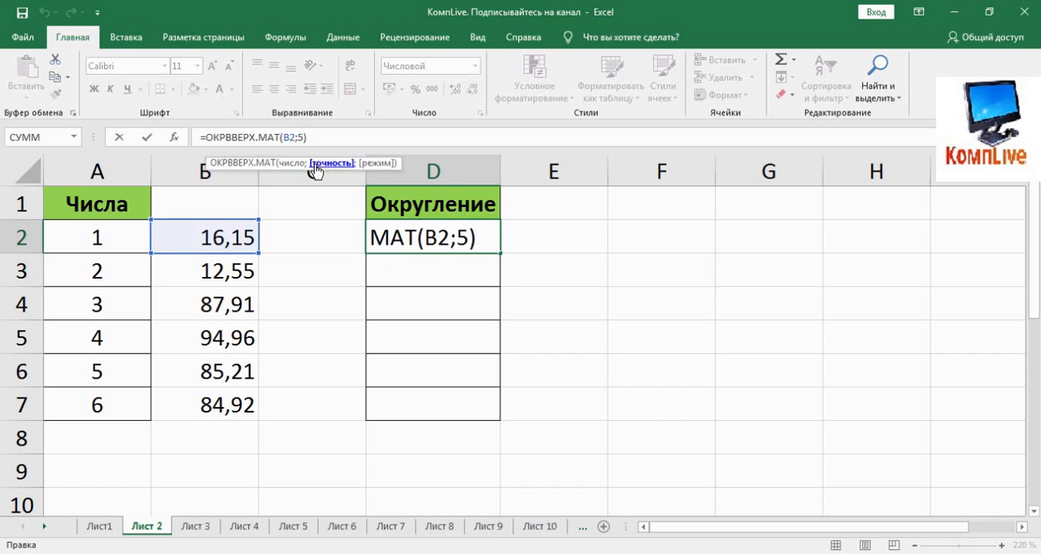
pyautogui.click(298, 164)
pyautogui.click(326, 163)
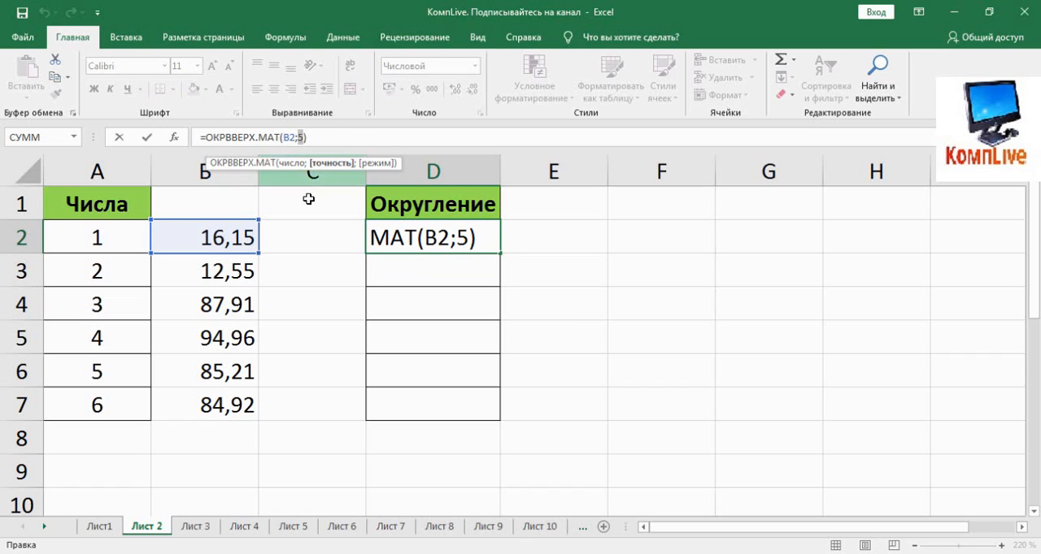
pyautogui.hotkey('ctrl', 'Return')
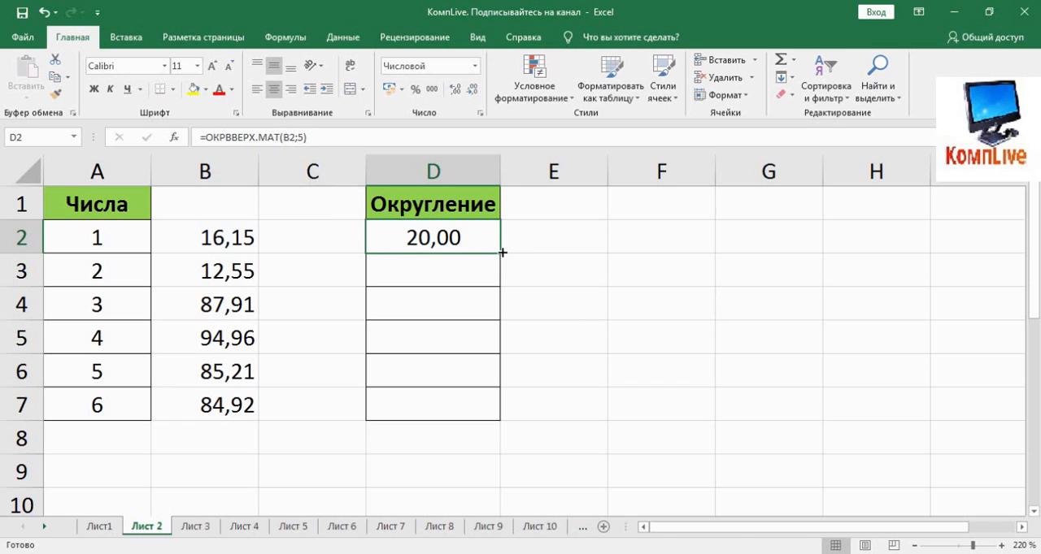
# Fill the ОКРВВЕРХ.МАТ formula from D2 down through D7
pyautogui.moveTo(503, 253); pyautogui.dragTo(438, 274)
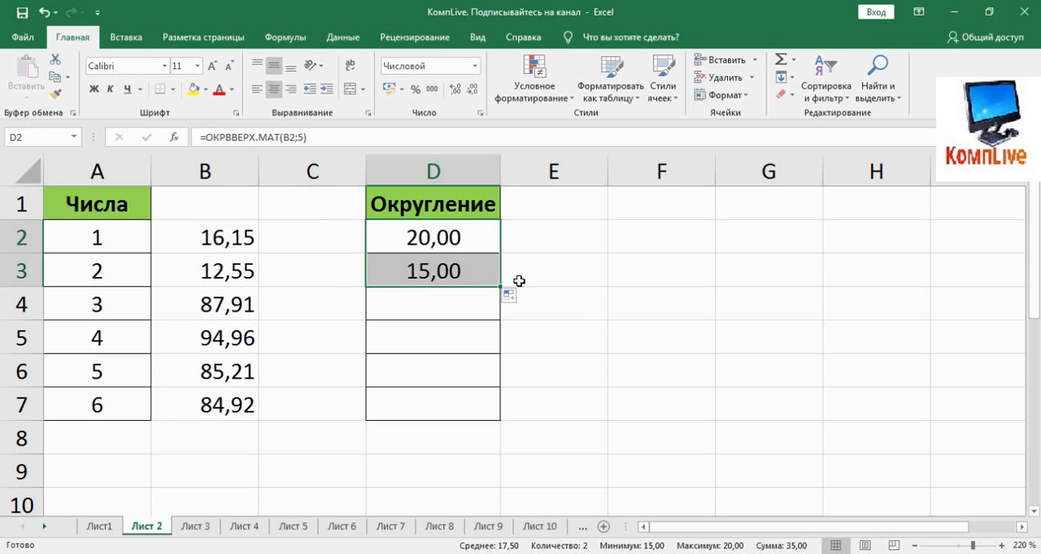
pyautogui.moveTo(503, 286); pyautogui.dragTo(482, 314)
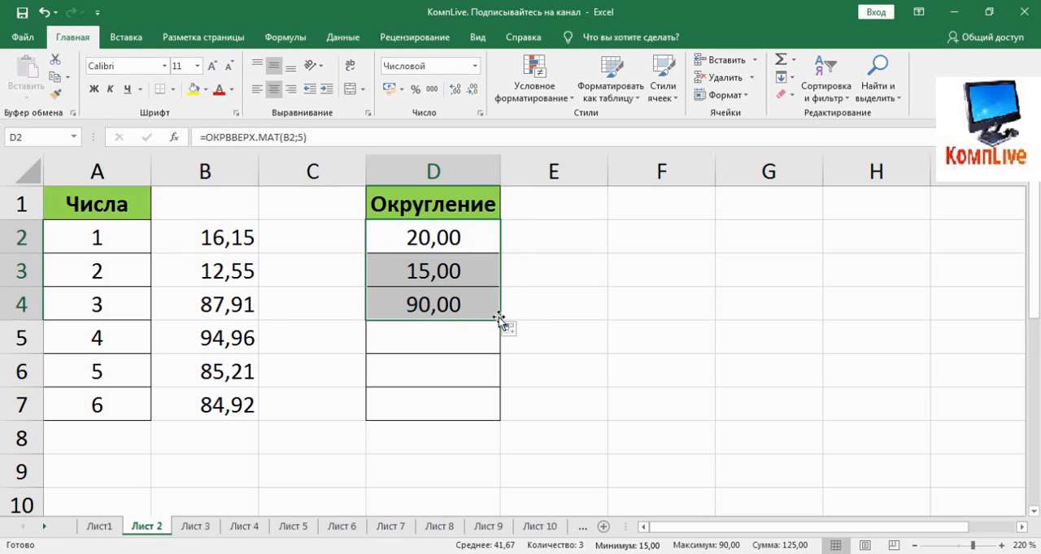
pyautogui.moveTo(499, 318); pyautogui.dragTo(399, 345)
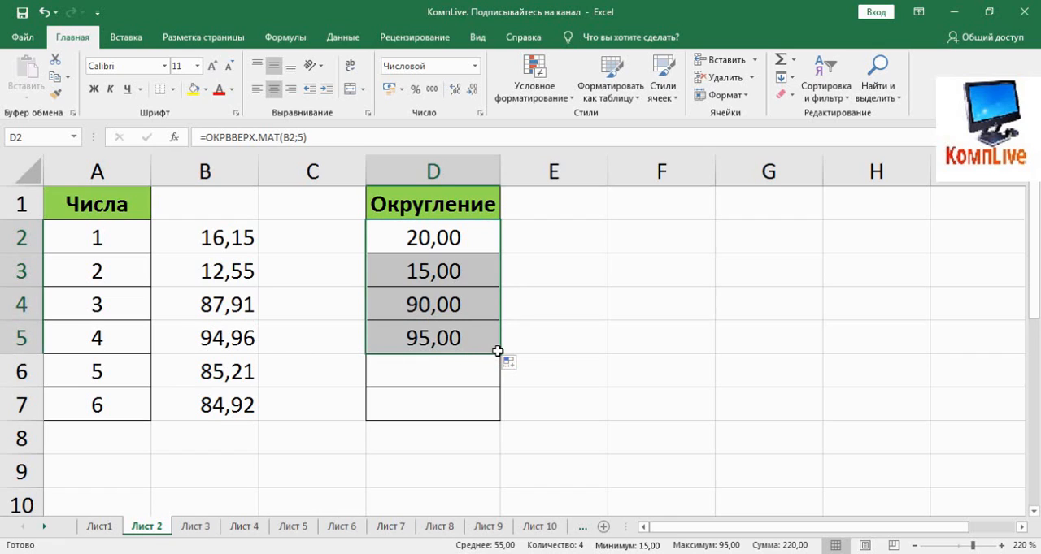
pyautogui.moveTo(498, 350); pyautogui.dragTo(483, 415)
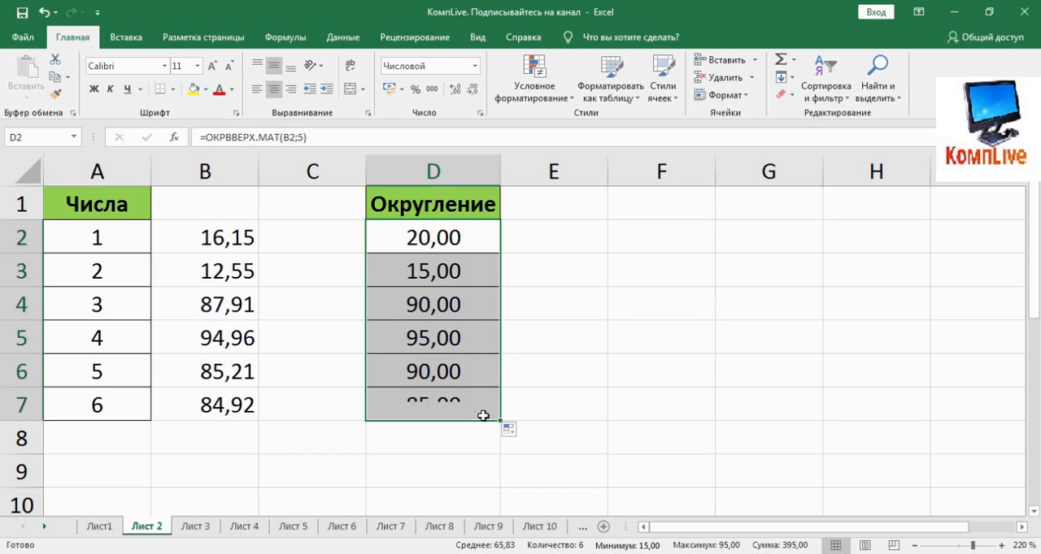
# Replace the function in D2 with ОКРВНИЗ.МАТ so the formula reads =ОКРВНИЗ.МАТ(B2;5)
pyautogui.click(387, 241)
pyautogui.click(257, 137)
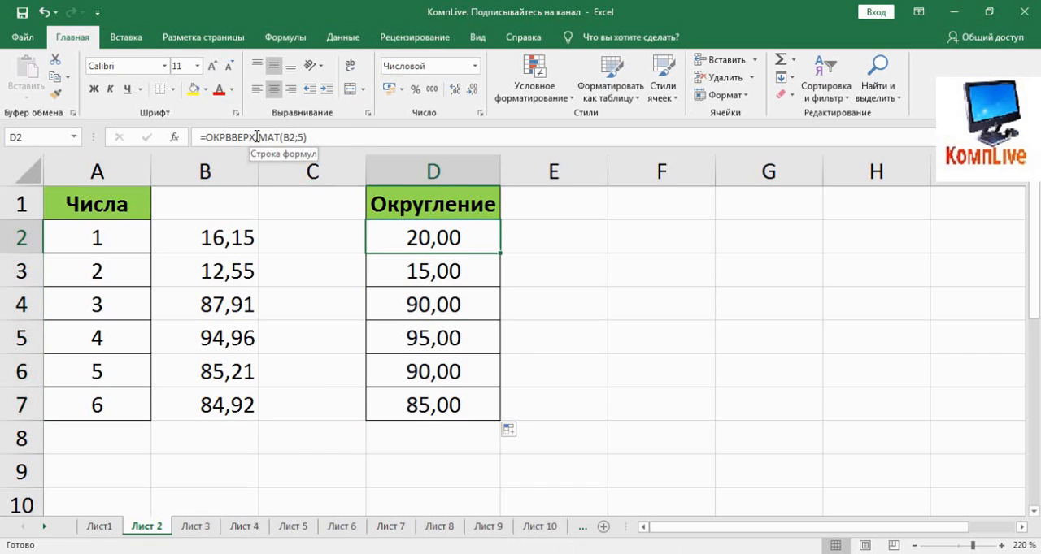
pyautogui.press('BackSpace')
pyautogui.press('BackSpace')
pyautogui.press('BackSpace')
pyautogui.press('BackSpace')
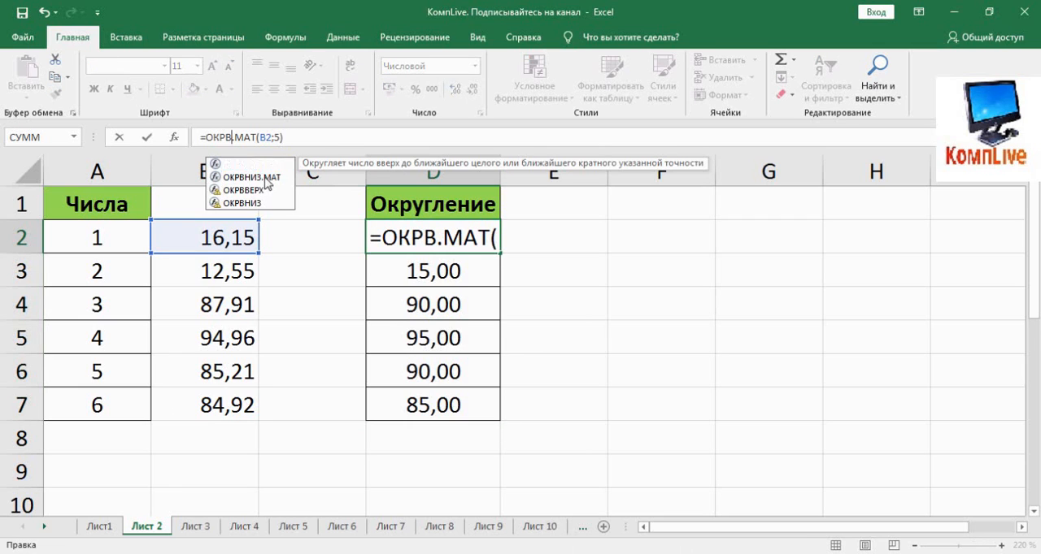
pyautogui.doubleClick(259, 178)
pyautogui.press('Return')
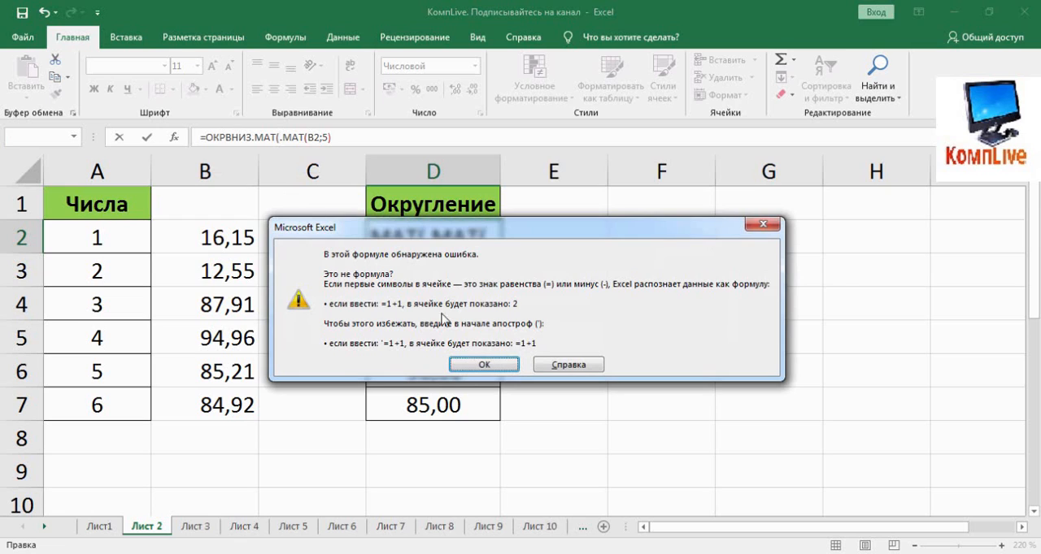
pyautogui.click(476, 364)
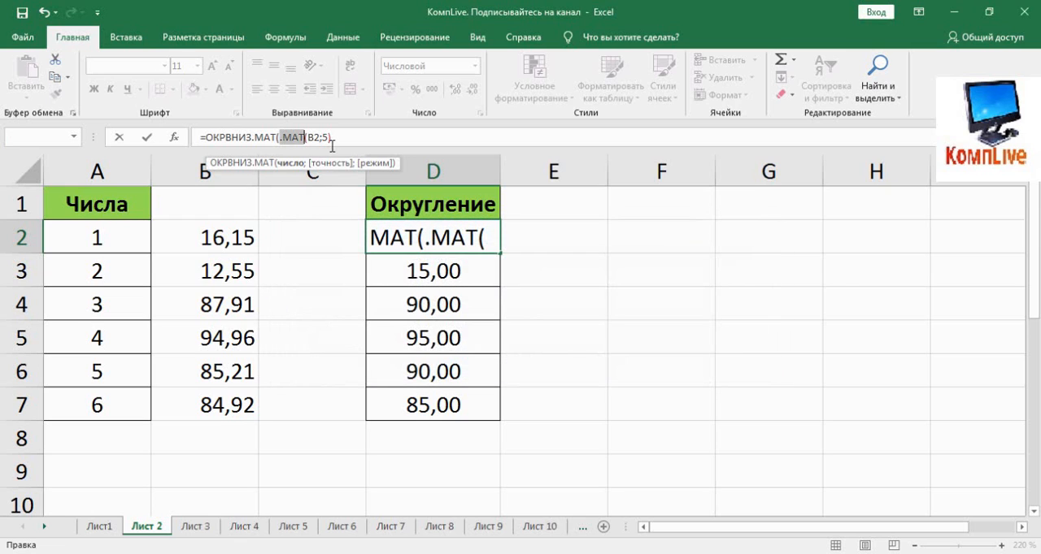
pyautogui.press('BackSpace')
pyautogui.press('BackSpace')
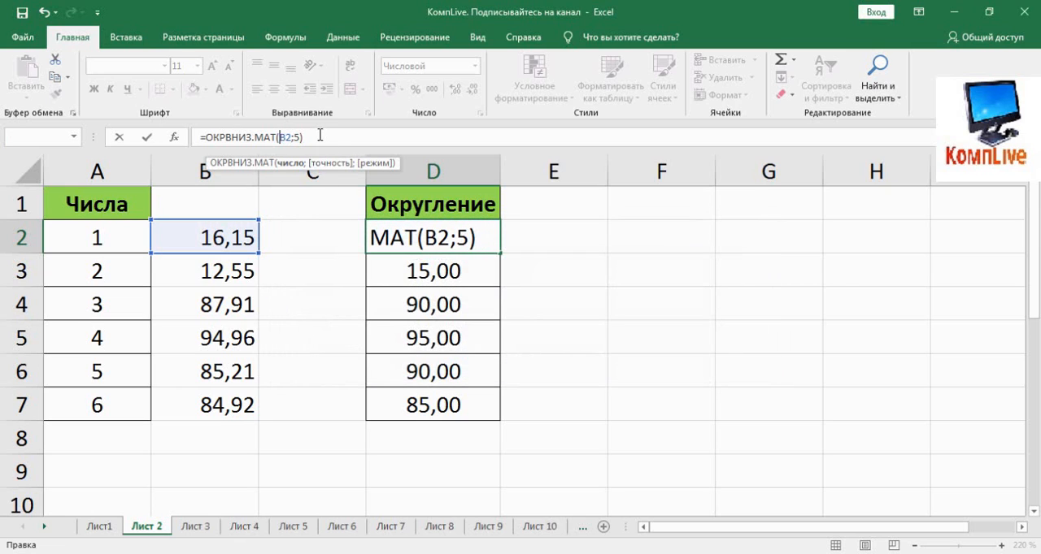
pyautogui.press('Return')
pyautogui.click(413, 237)
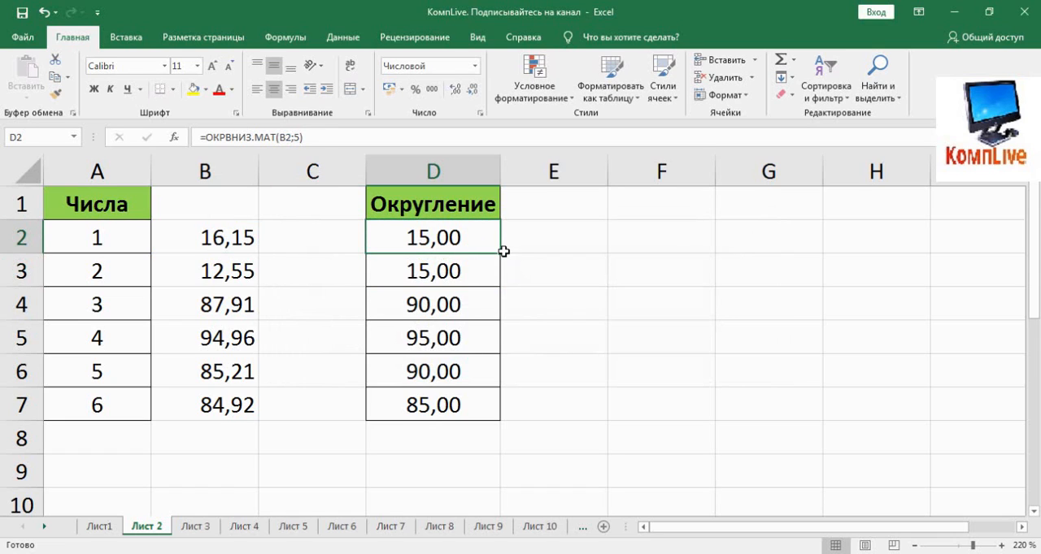
# Fill the ОКРВНИЗ.МАТ formula from D2 down through D7
pyautogui.moveTo(501, 253); pyautogui.dragTo(496, 321)
pyautogui.click(494, 282)
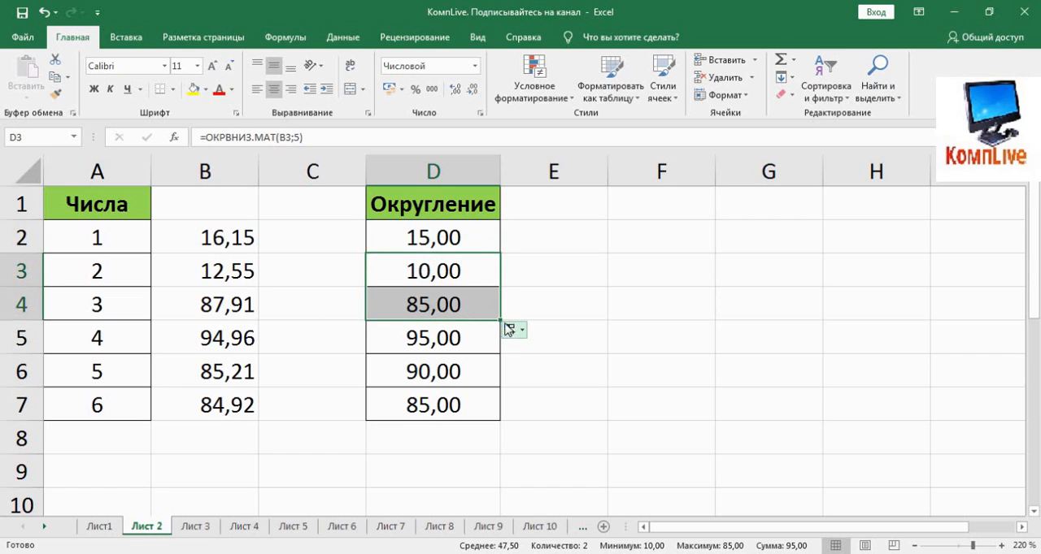
pyautogui.moveTo(500, 321); pyautogui.dragTo(494, 411)
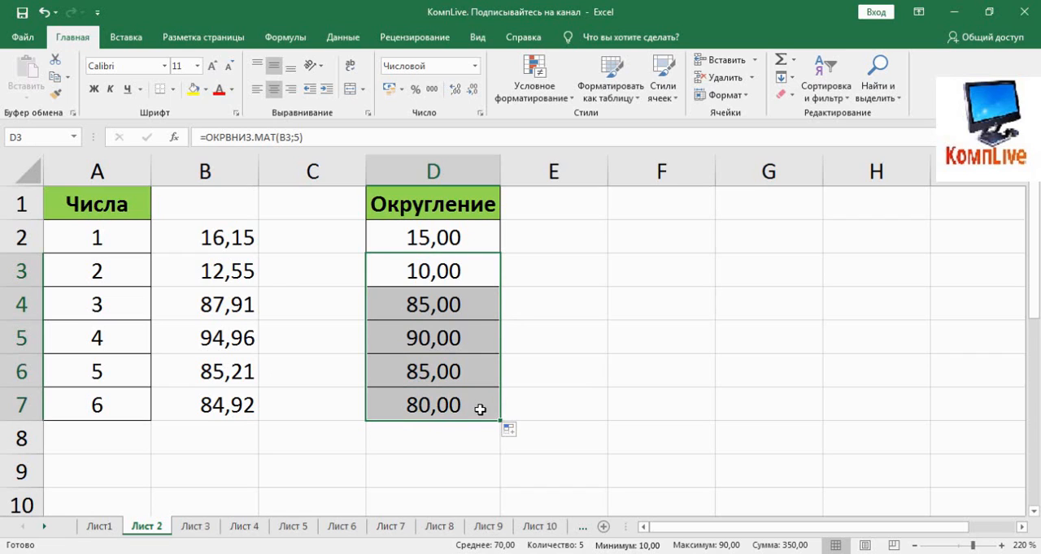
# Enter =СУММ(A2:A7) in F2 and check it against the sum of the selected range A2:A7
pyautogui.click(622, 246)
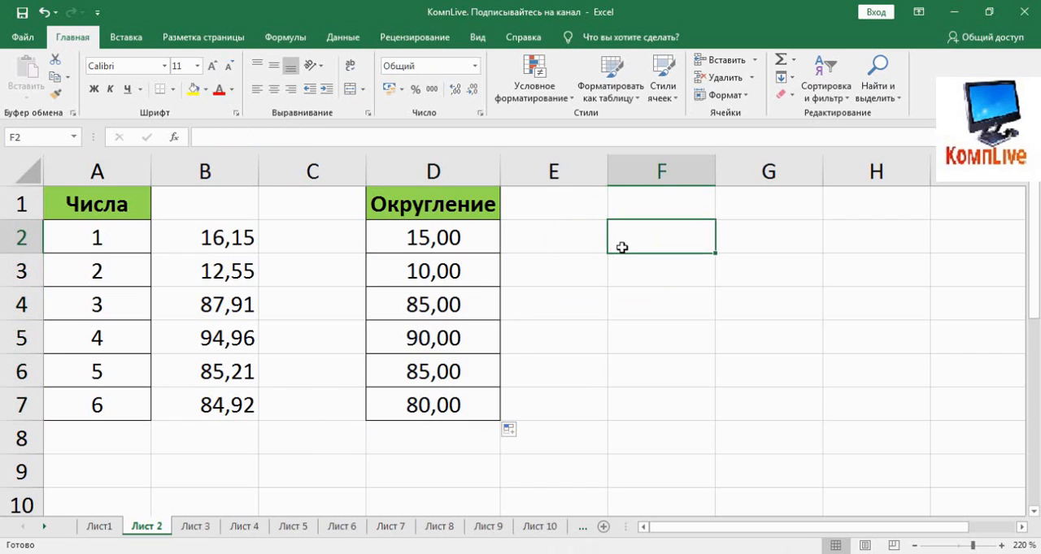
pyautogui.write('=')
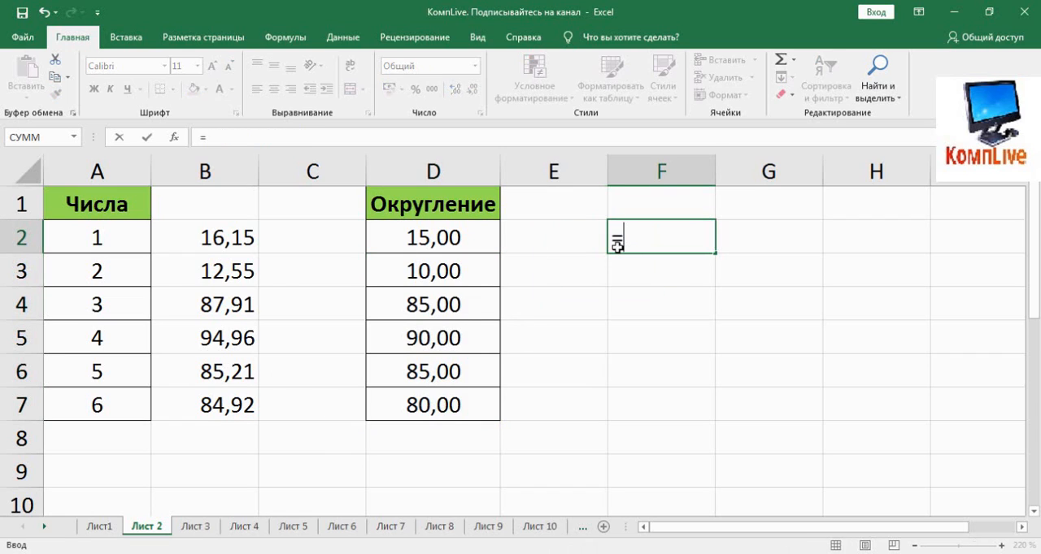
pyautogui.write('с')
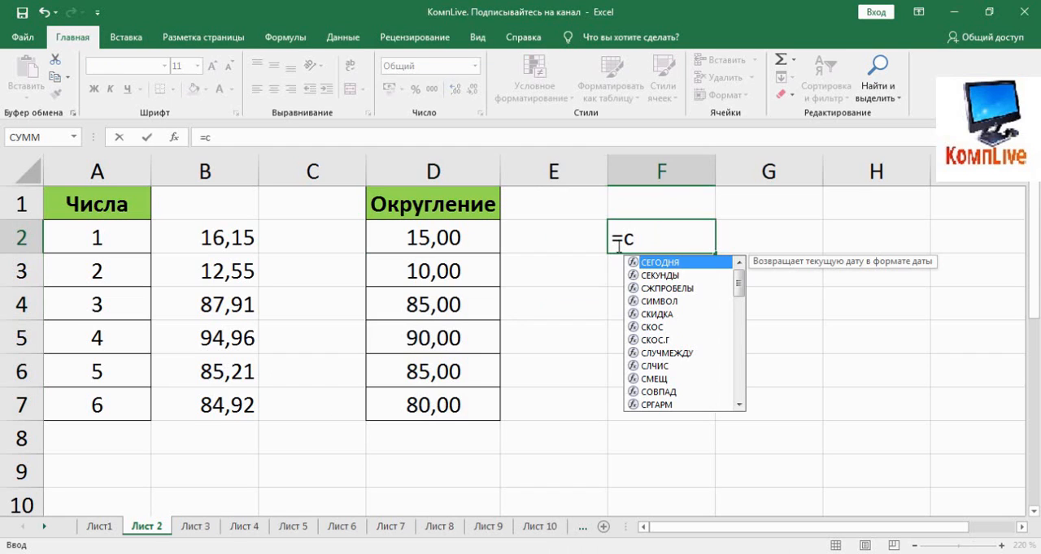
pyautogui.write('у')
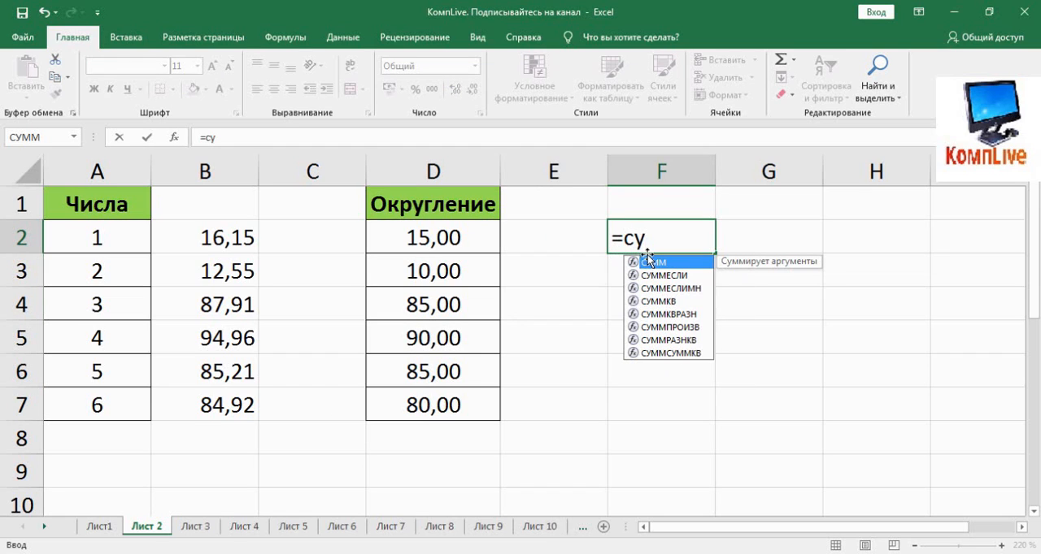
pyautogui.press('Tab')
pyautogui.click(113, 271)
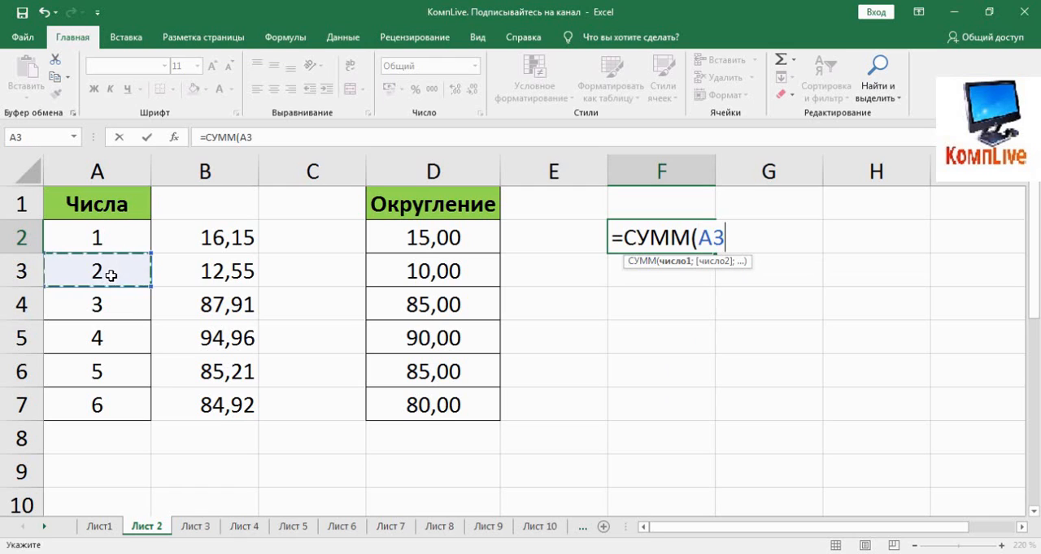
pyautogui.moveTo(119, 241); pyautogui.dragTo(135, 396)
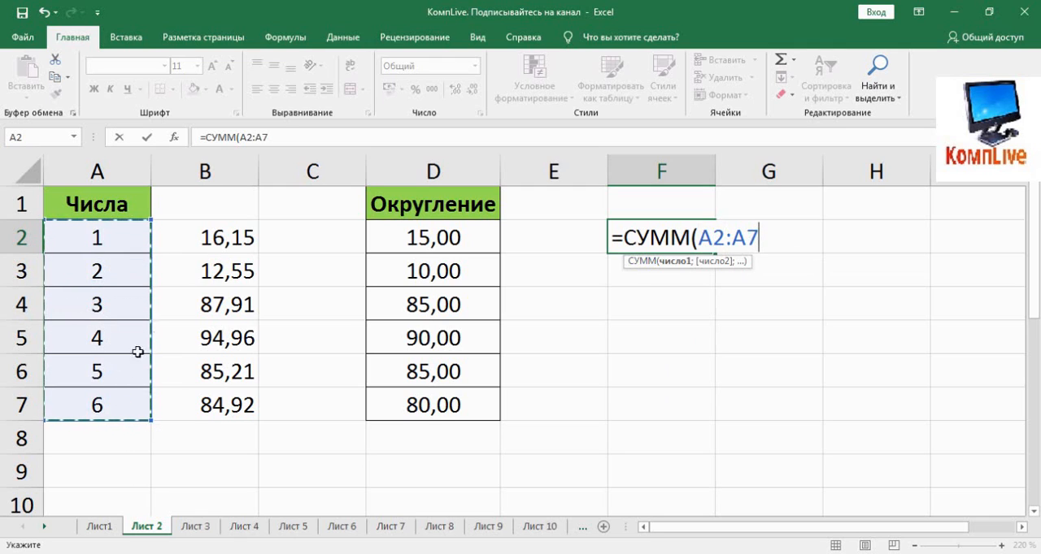
pyautogui.write(')')
pyautogui.press('Return')
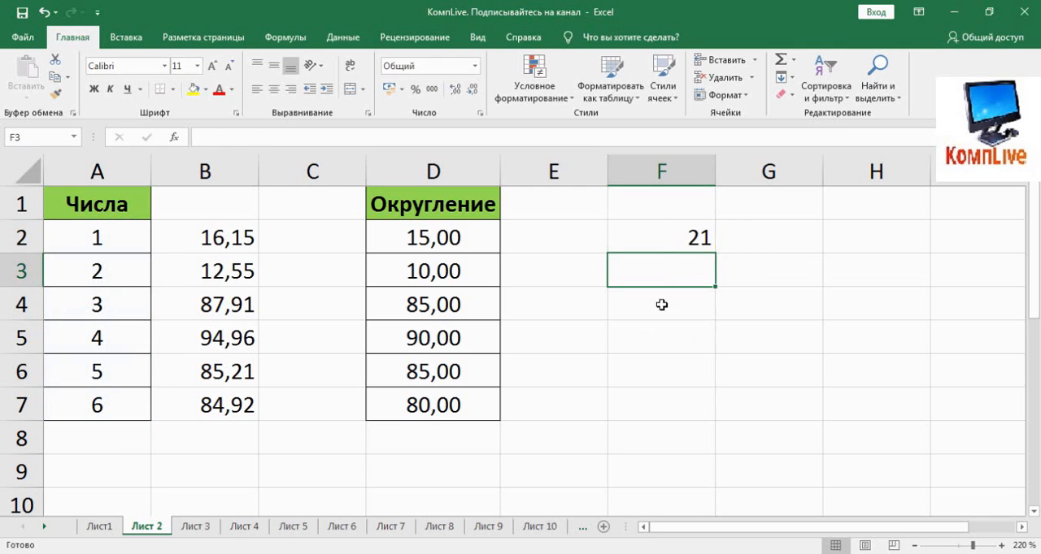
pyautogui.click(659, 228)
pyautogui.moveTo(93, 238); pyautogui.dragTo(80, 403)
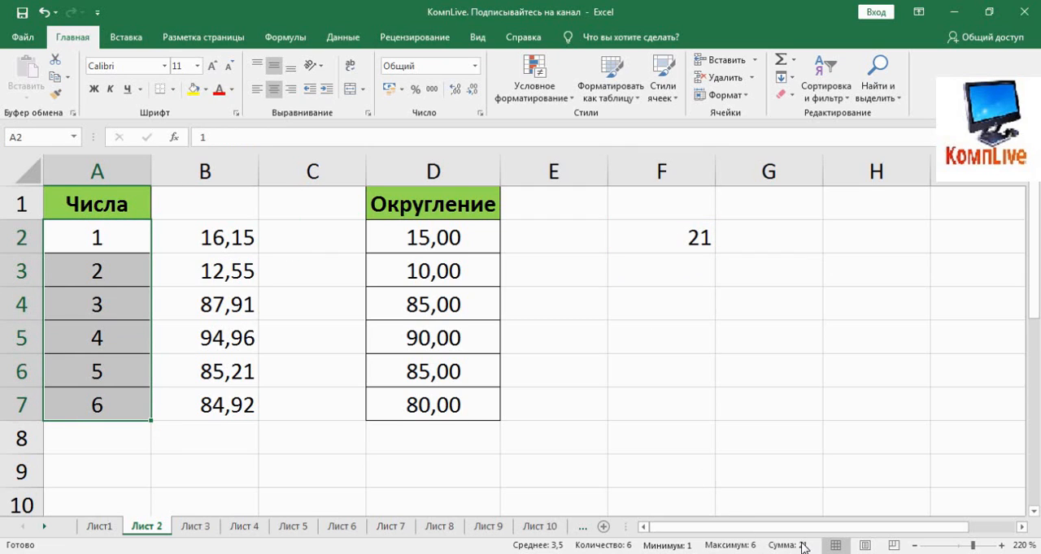
# Wrap the sum in F2 in a round-up function so the formula reads =ОКРВВЕРХ.МАТ(СУММ(A2:A7);5)
pyautogui.click(689, 239)
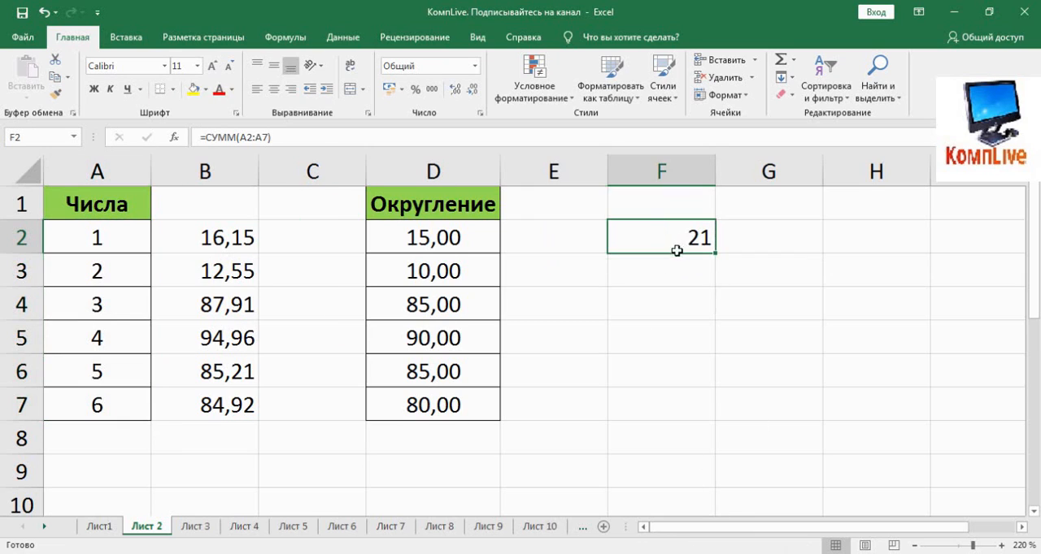
pyautogui.click(202, 137)
pyautogui.write('окр')
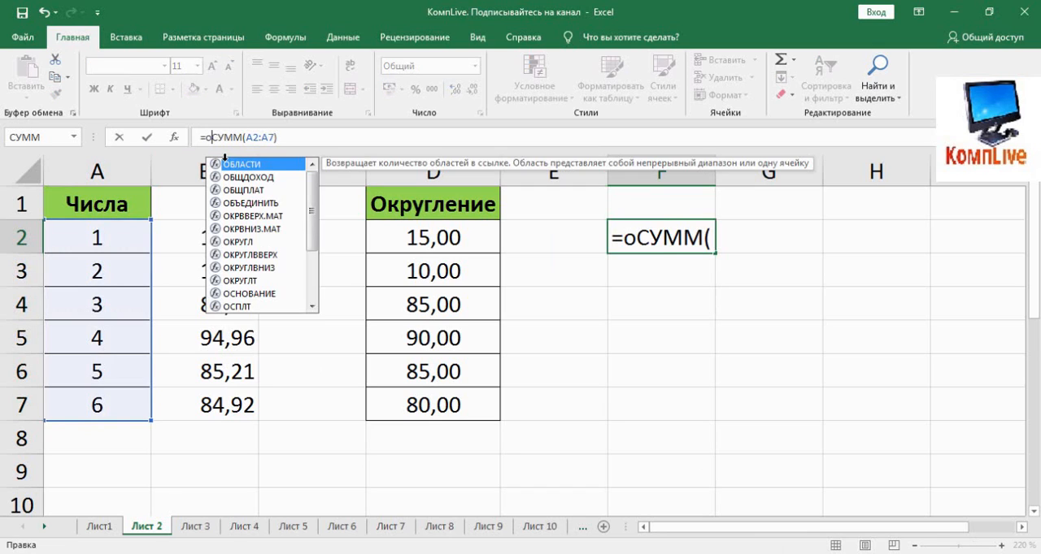
pyautogui.doubleClick(252, 166)
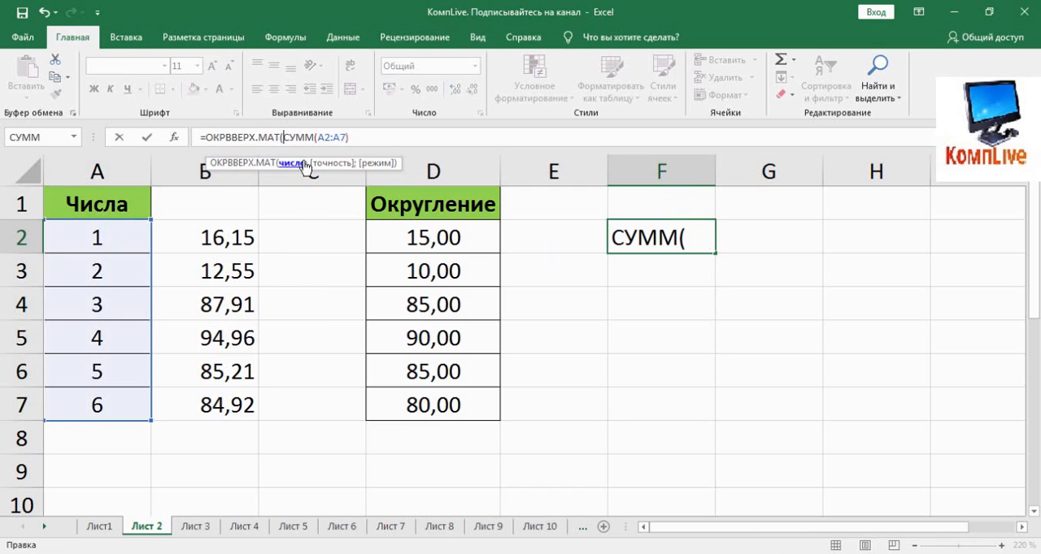
pyautogui.click(374, 139)
pyautogui.write(';')
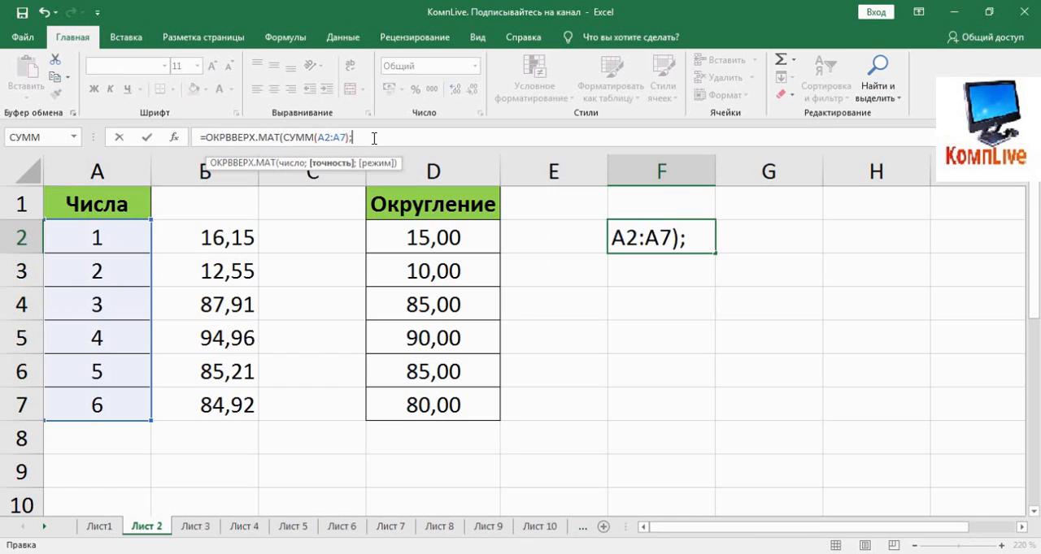
pyautogui.write('5)')
pyautogui.press('Return')
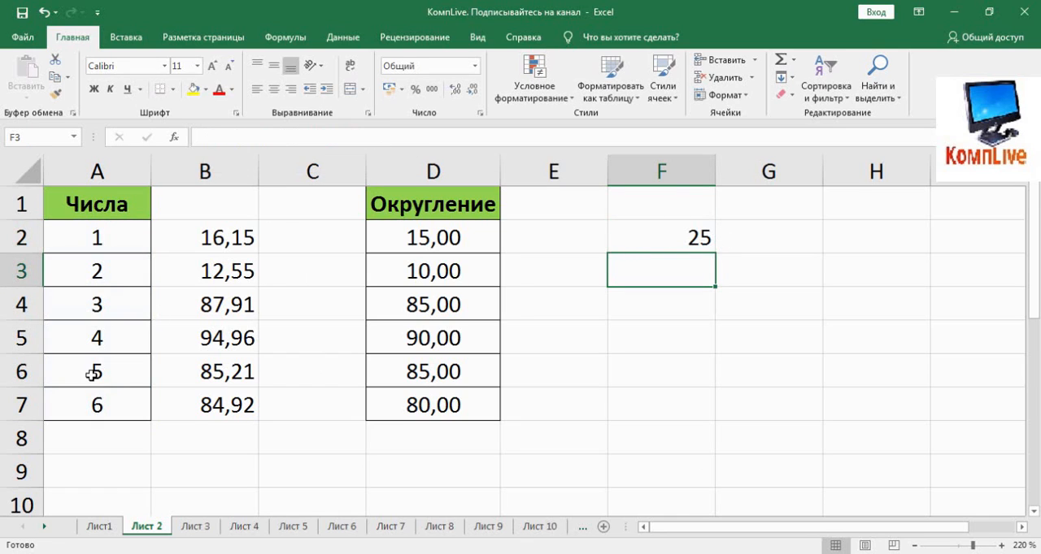
# Replace the ОКРВВЕРХ.МАТ and СУММ functions in F2 with ОКРВНИЗ.МАТ and try to enter =ОКРВНИЗ.МАТ(A2:A7);5)
pyautogui.click(640, 237)
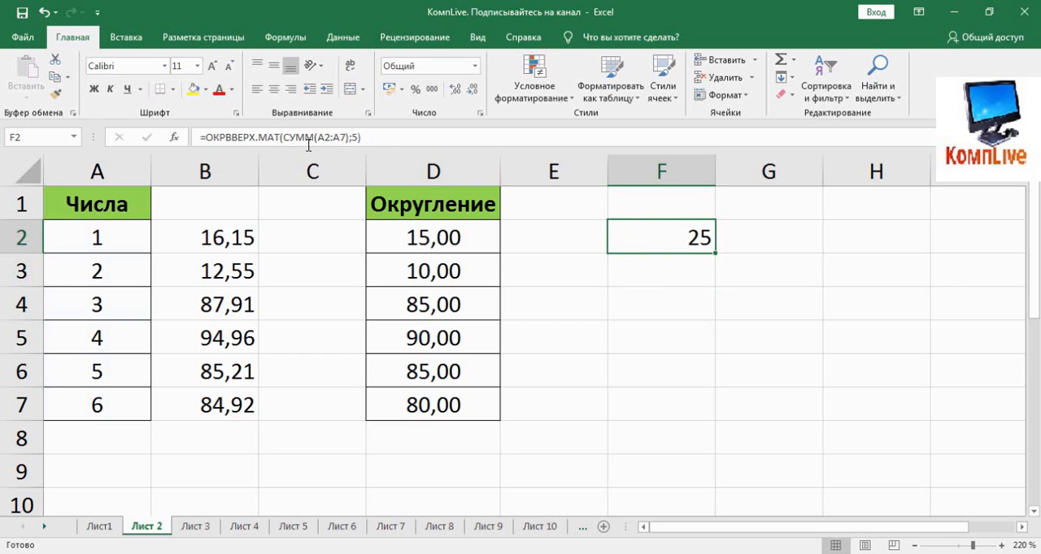
pyautogui.moveTo(281, 137); pyautogui.dragTo(245, 137)
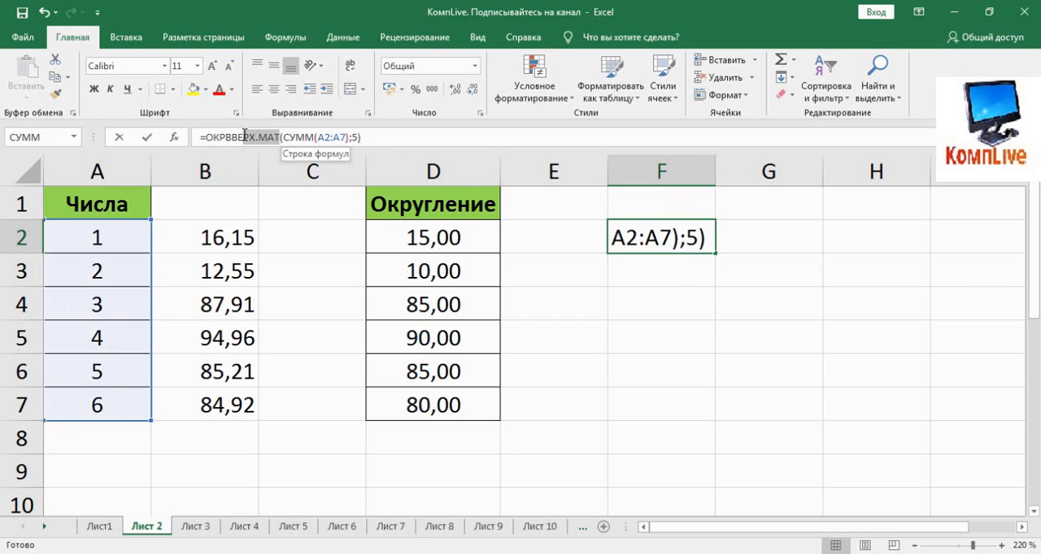
pyautogui.click(283, 136)
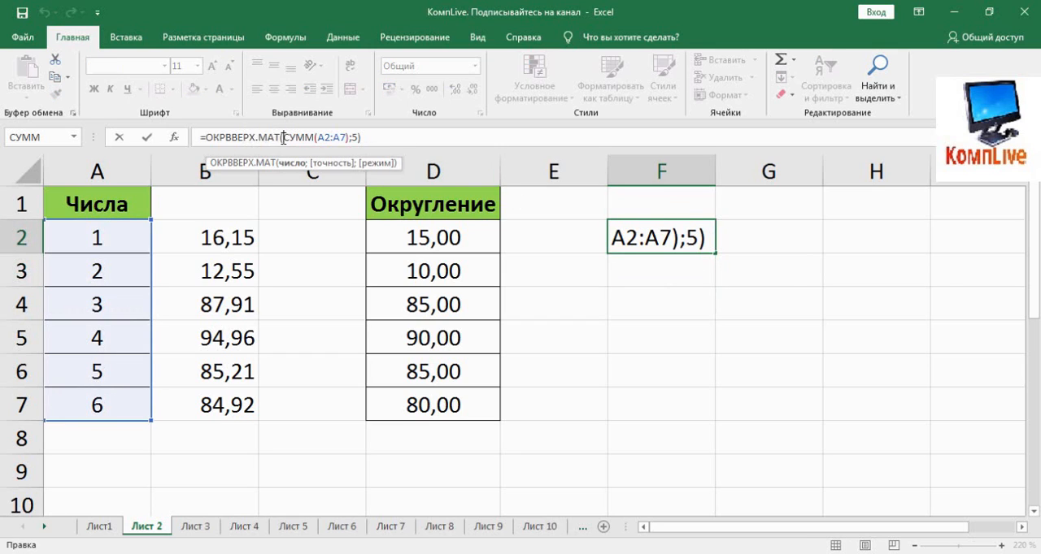
pyautogui.moveTo(283, 137); pyautogui.dragTo(242, 136)
pyautogui.write('окр')
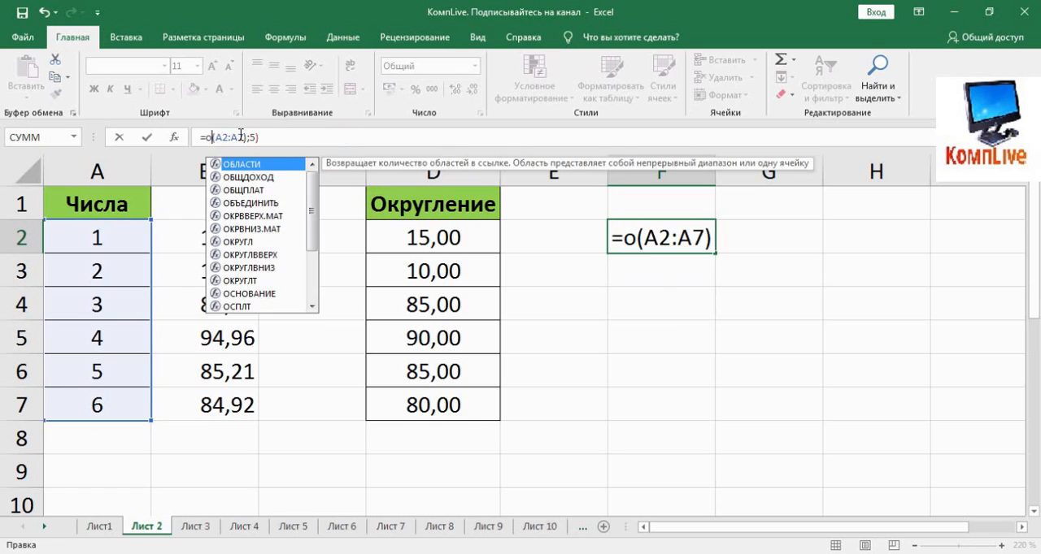
pyautogui.doubleClick(273, 178)
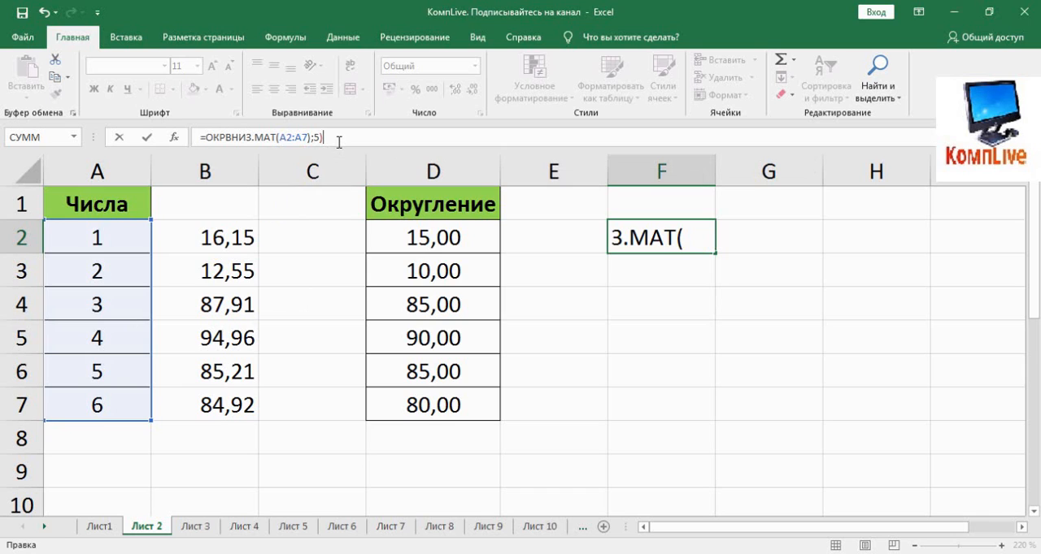
pyautogui.press('Return')
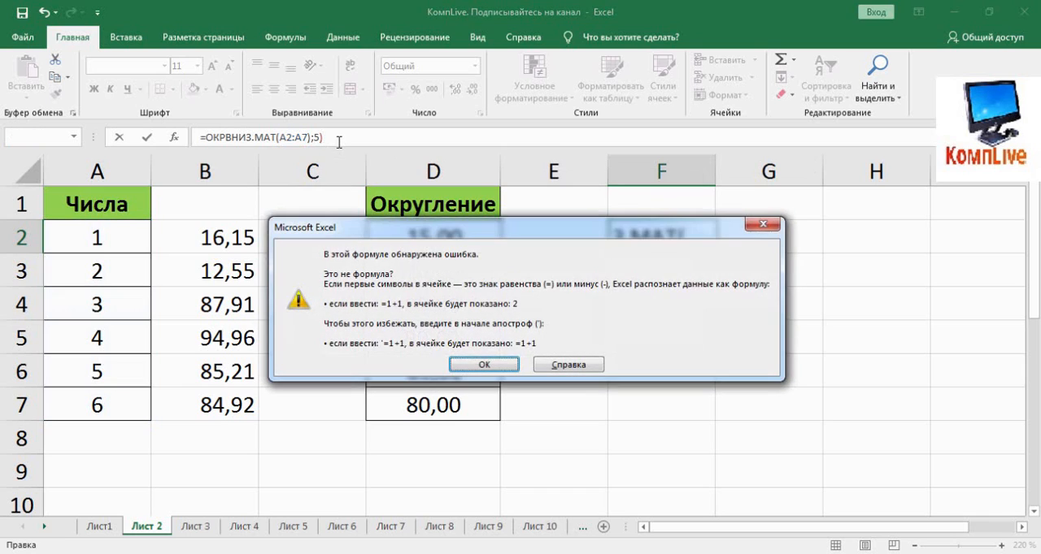
pyautogui.click(482, 361)
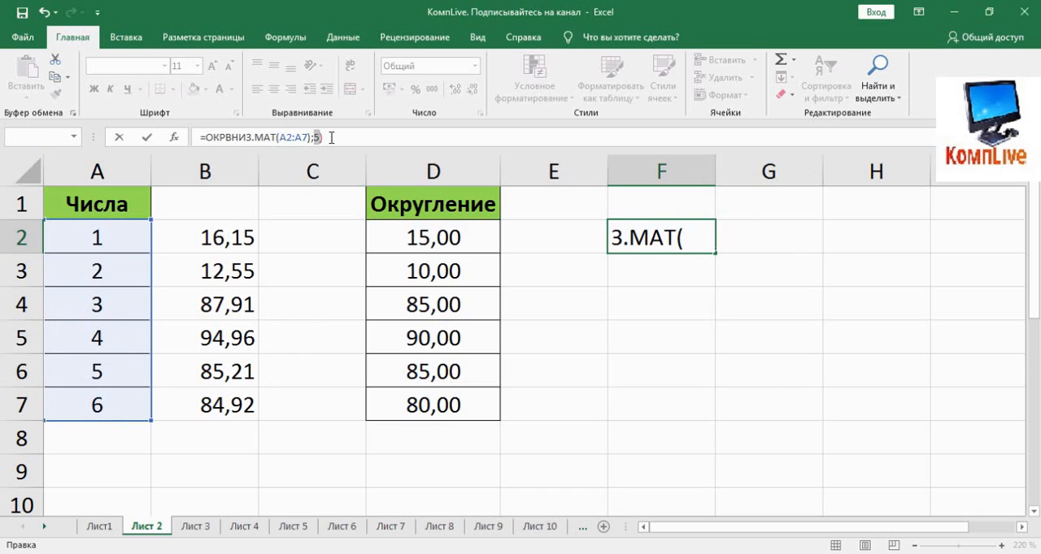
# Remove the extra closing parenthesis after A7 so the F2 formula reads =ОКРВНИЗ.МАТ(A2:A7;5)
pyautogui.click(308, 137)
pyautogui.click(291, 164)
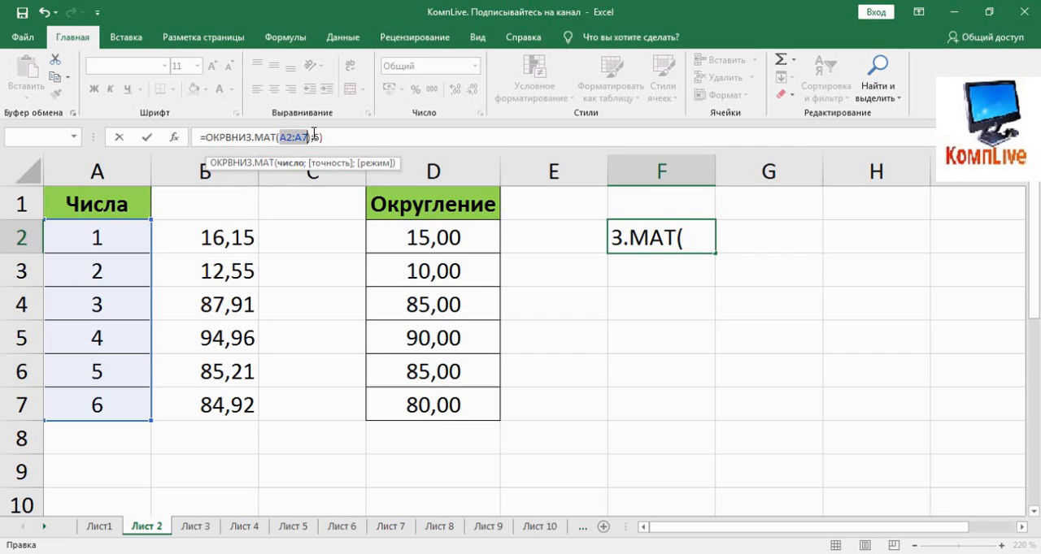
pyautogui.click(313, 136)
pyautogui.press('BackSpace')
pyautogui.press('Return')
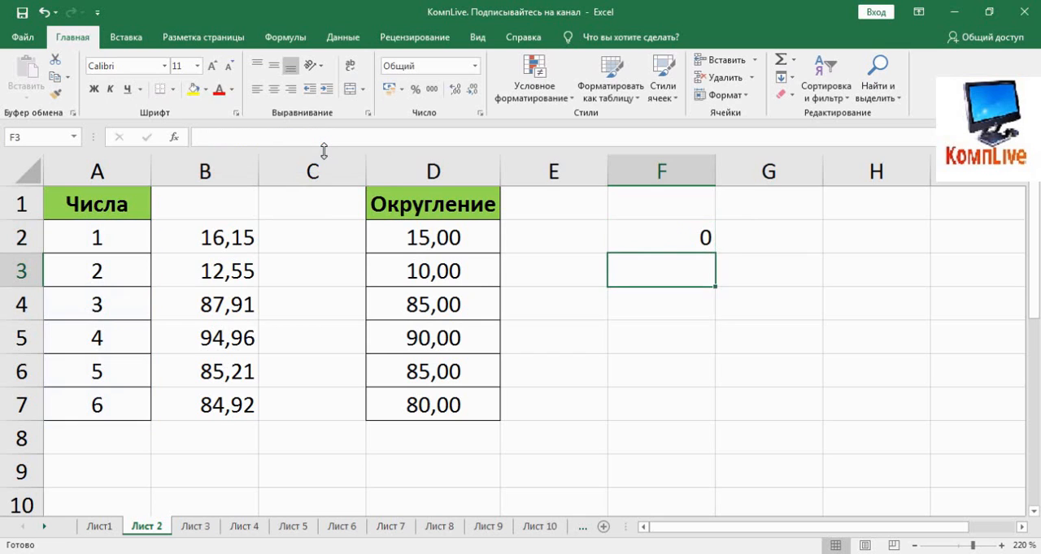
# Nest СУММ around A2:A7 in F2 so the formula reads =ОКРВНИЗ.МАТ(СУММ(A2:A7);5)
pyautogui.click(635, 227)
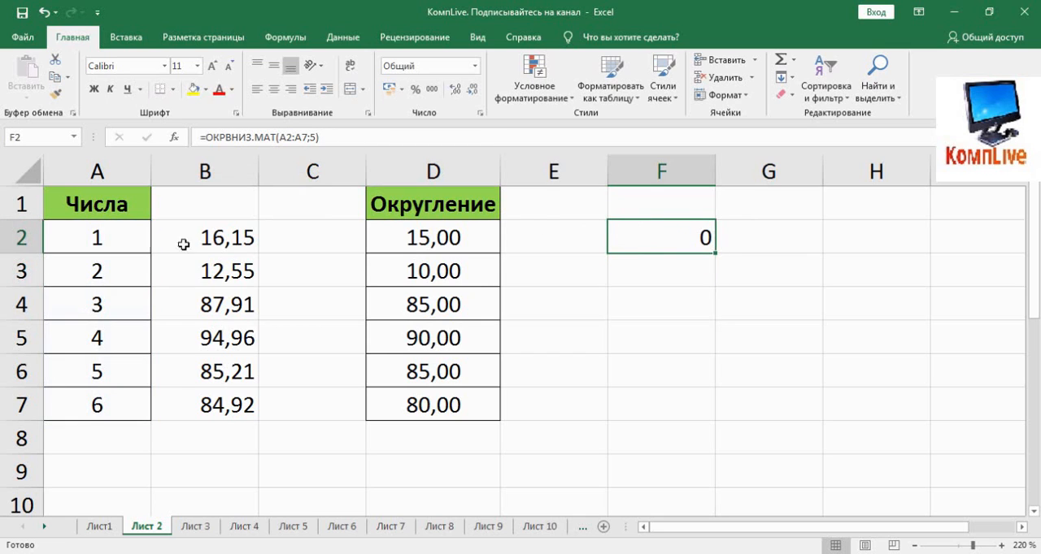
pyautogui.click(327, 141)
pyautogui.click(297, 140)
pyautogui.click(295, 165)
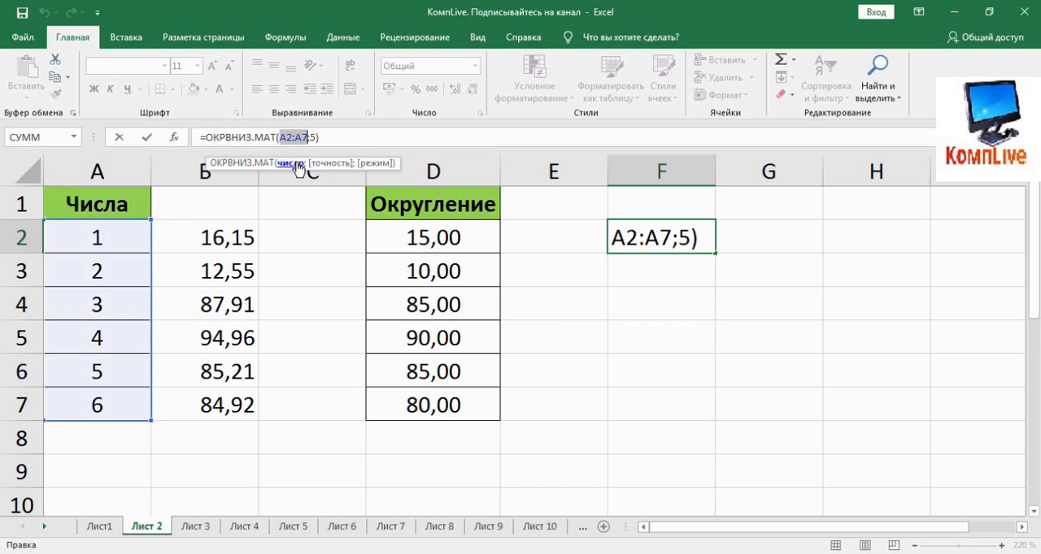
pyautogui.click(327, 165)
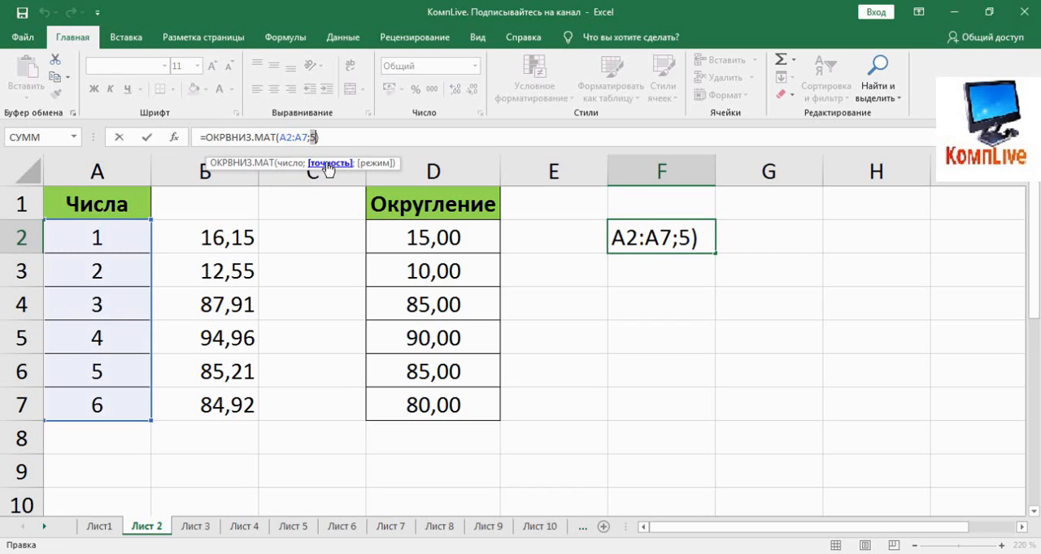
pyautogui.click(281, 138)
pyautogui.write('сум')
pyautogui.doubleClick(321, 177)
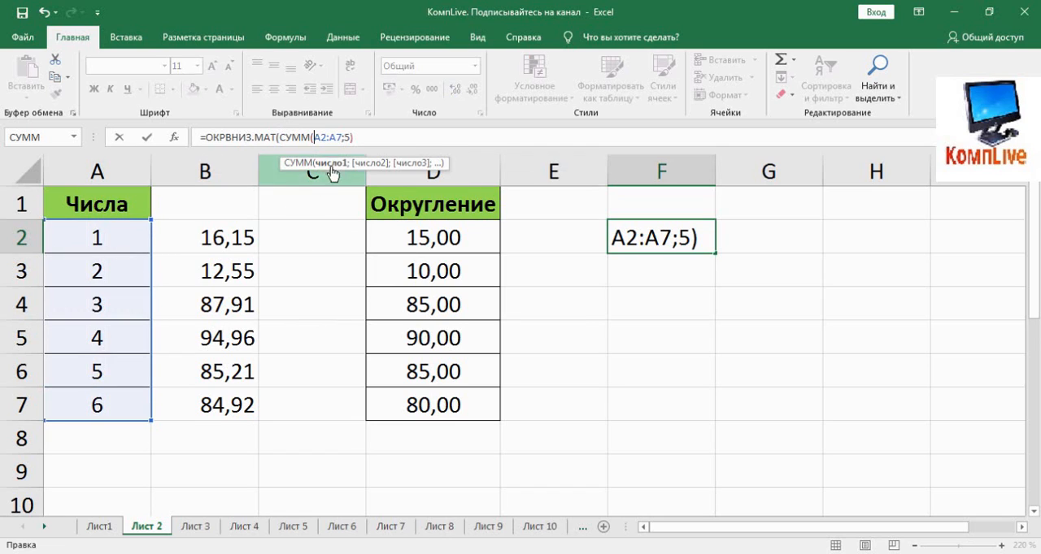
pyautogui.write(')')
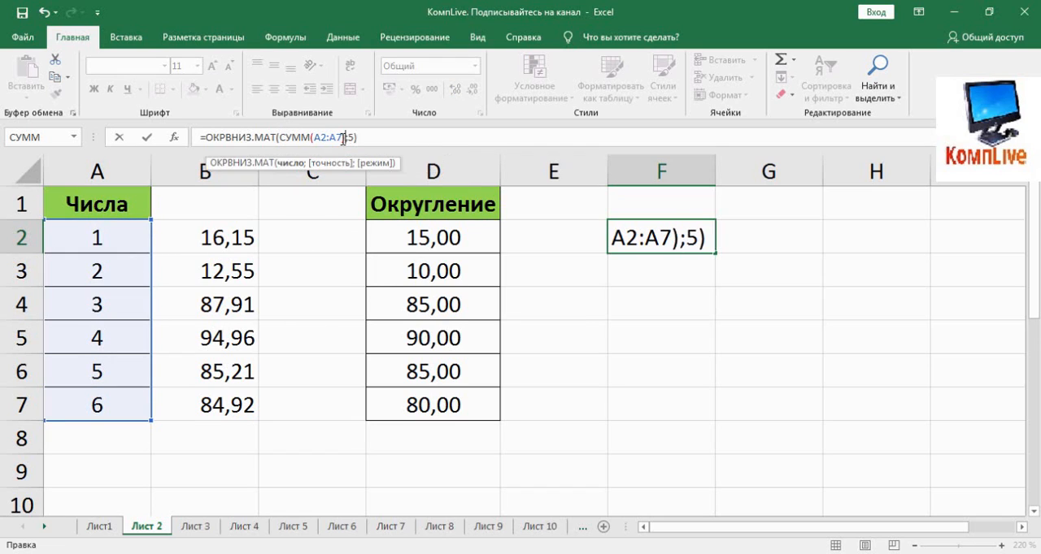
pyautogui.press('Return')
# Compare the rounded-down result in F2 with the sum of the selected range A2:A7
pyautogui.click(649, 237)
pyautogui.moveTo(138, 238); pyautogui.dragTo(93, 395)
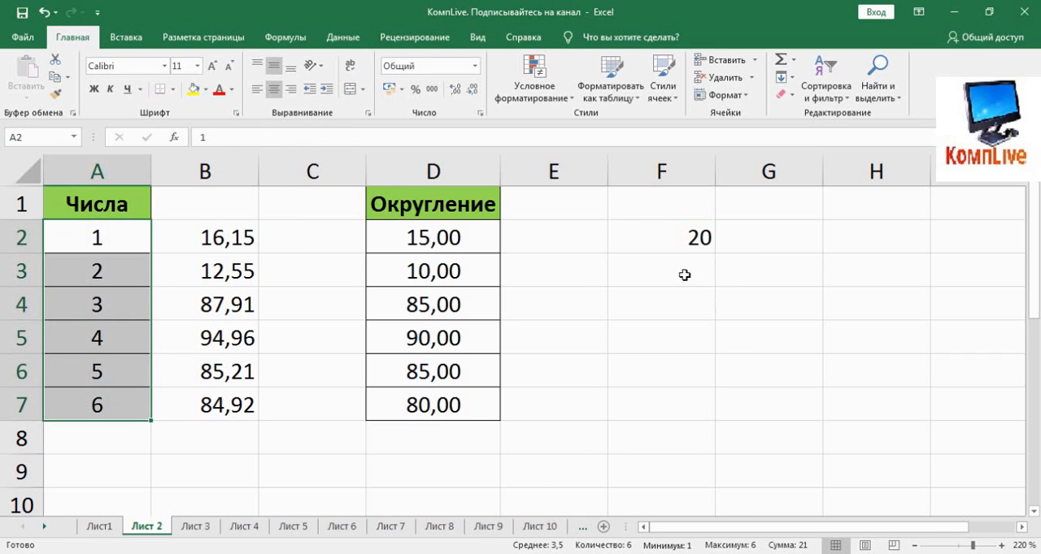
pyautogui.click(627, 277)
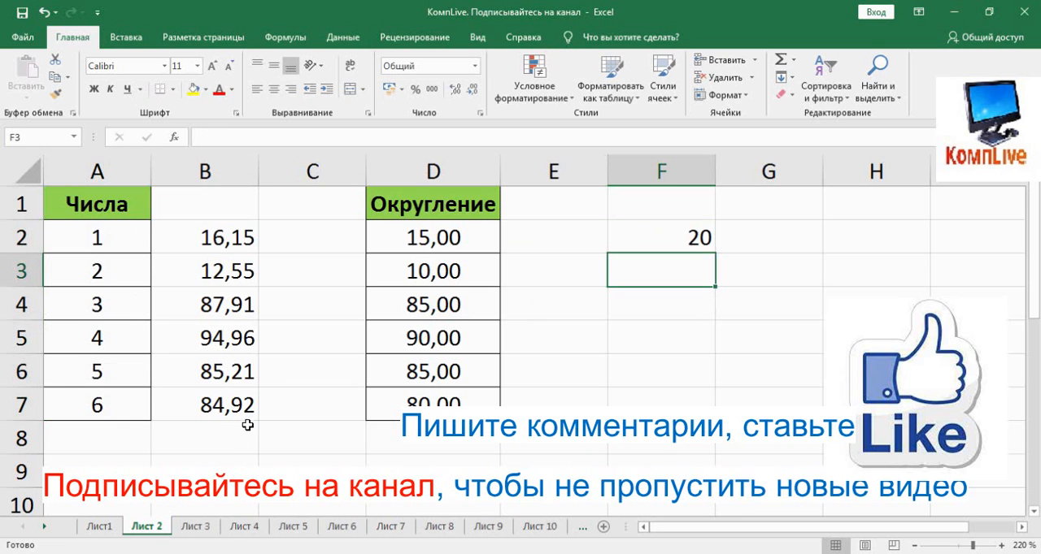